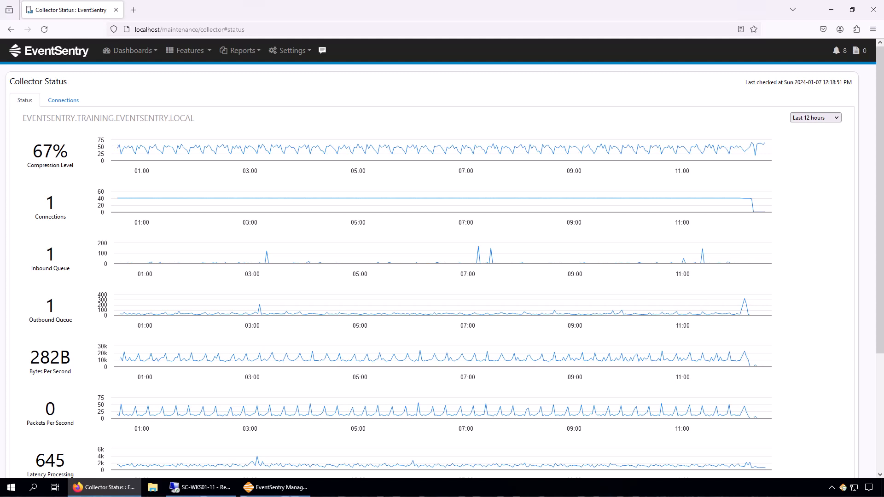
Step: Check the collector in the EventSentry Management Console, and its status and client connections in the Firefox web reports
left_click(290, 489)
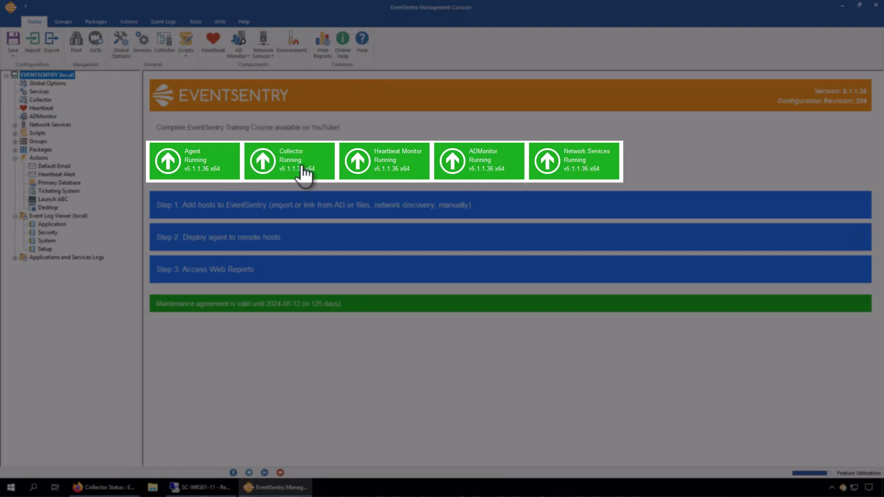
left_click(286, 157)
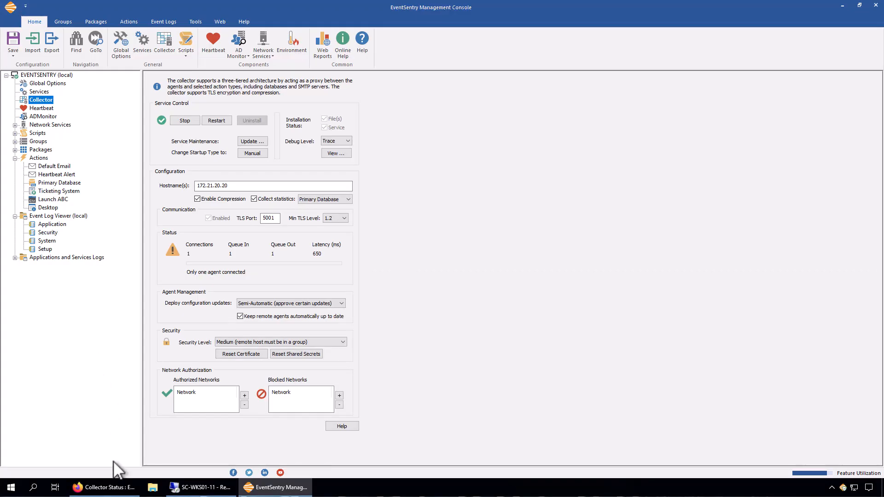
left_click(117, 492)
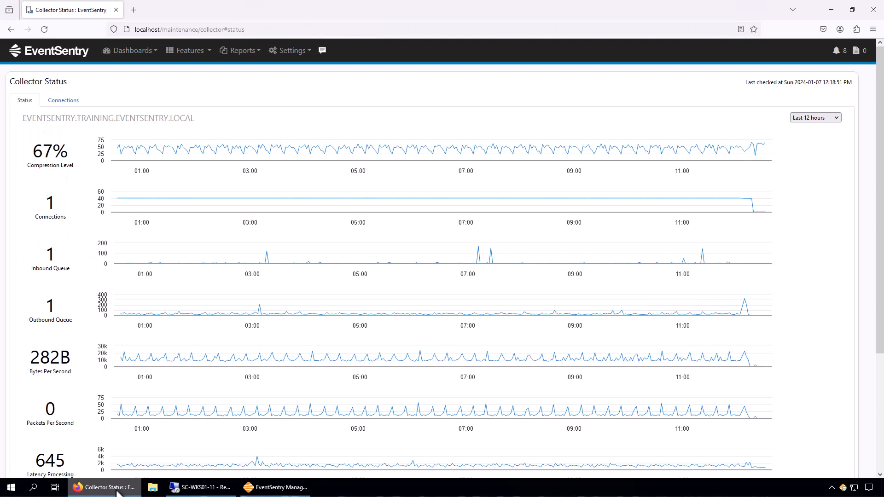
left_click(295, 52)
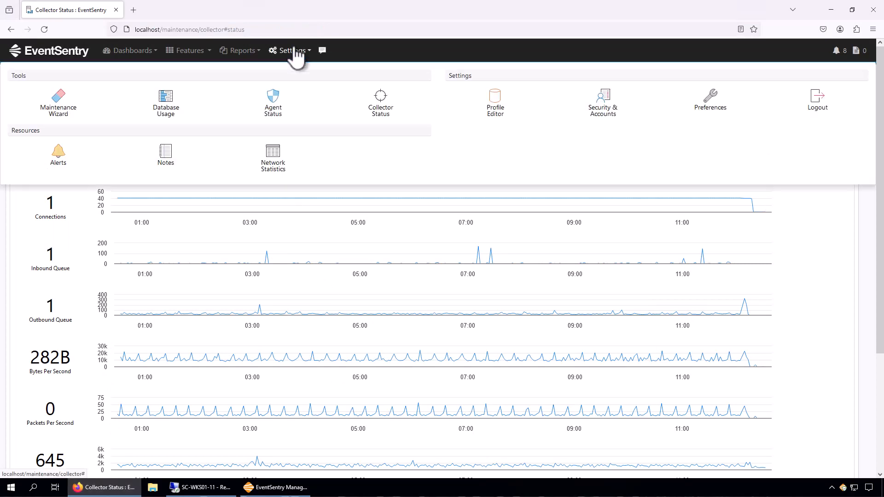
left_click(380, 103)
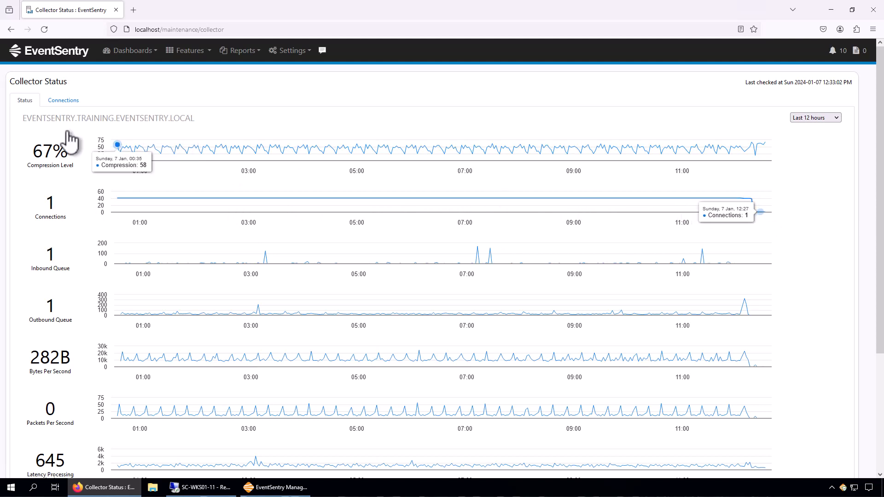
left_click(65, 101)
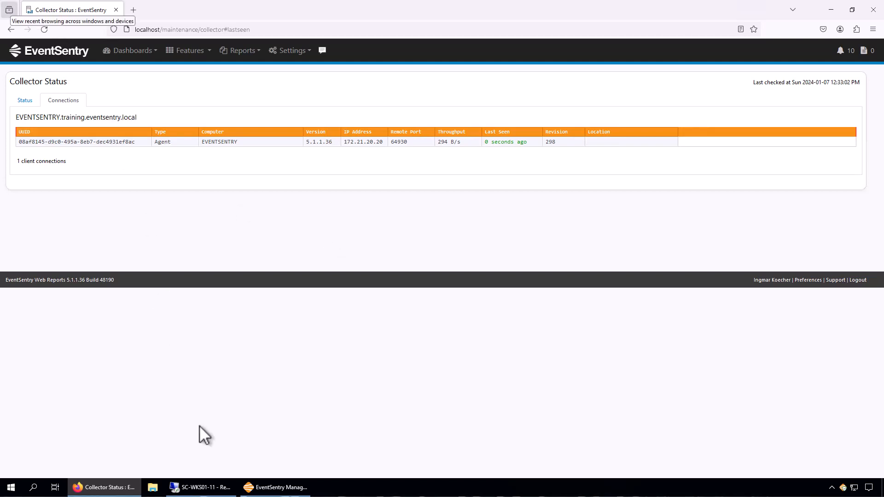
Step: Switch to the SC-WKS01-11 Remote Desktop session and list the contents of the EVENTSENTRY folder at the command prompt
left_click(202, 490)
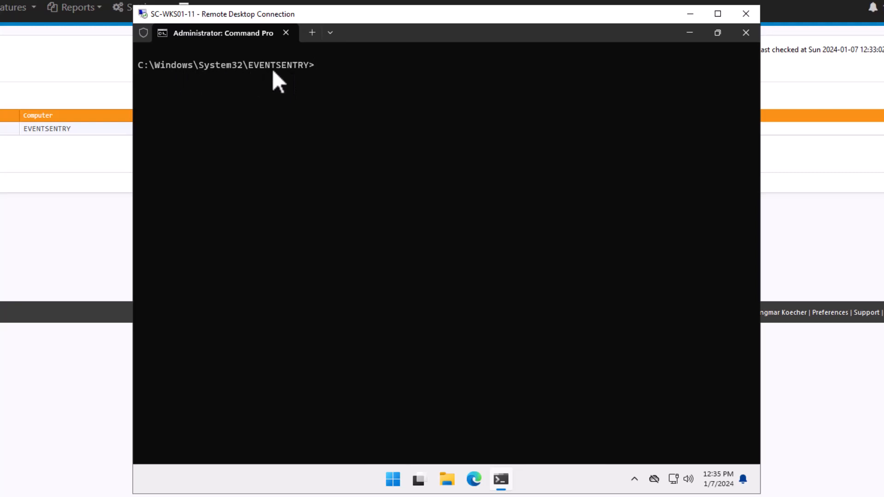
type("dir")
key("Return")
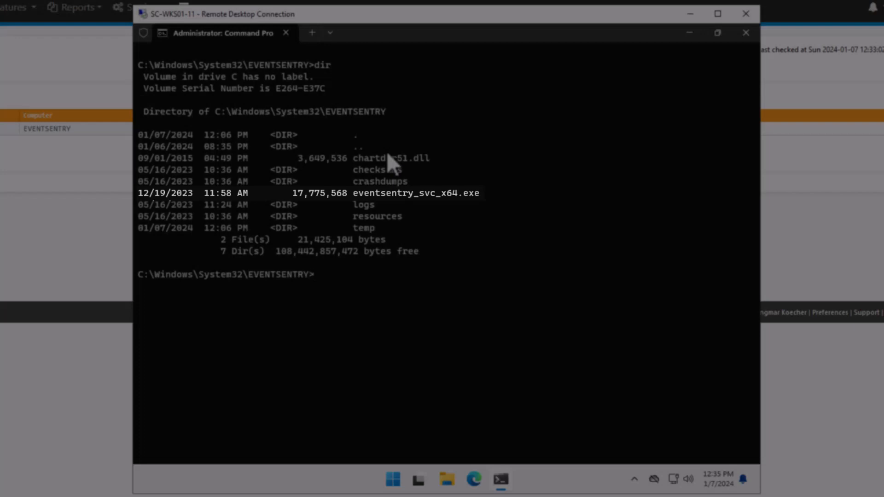
Step: Display the command-line help of the agent with eventsentry_svc_x64.exe /?
type("eventsen")
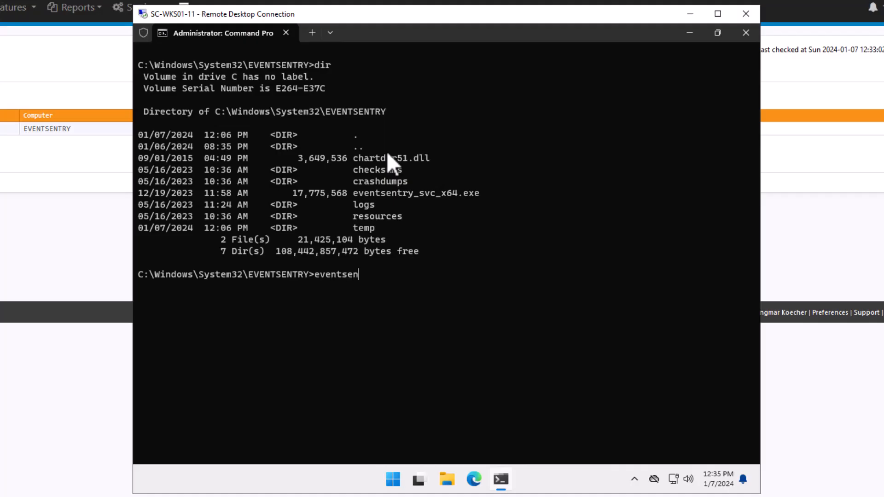
key("Tab")
type("/?")
key("Return")
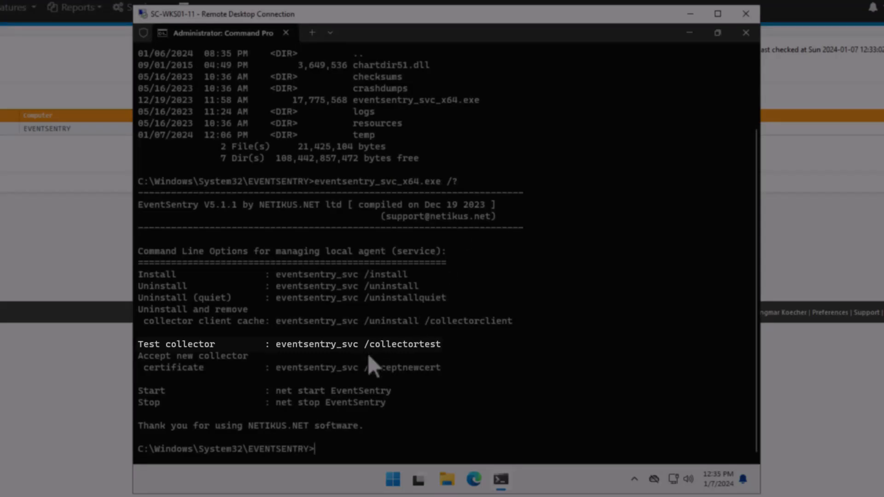
Step: Test the agent's connection to the collector by running eventsentry_svc_x64.exe /collectortest
key("Up")
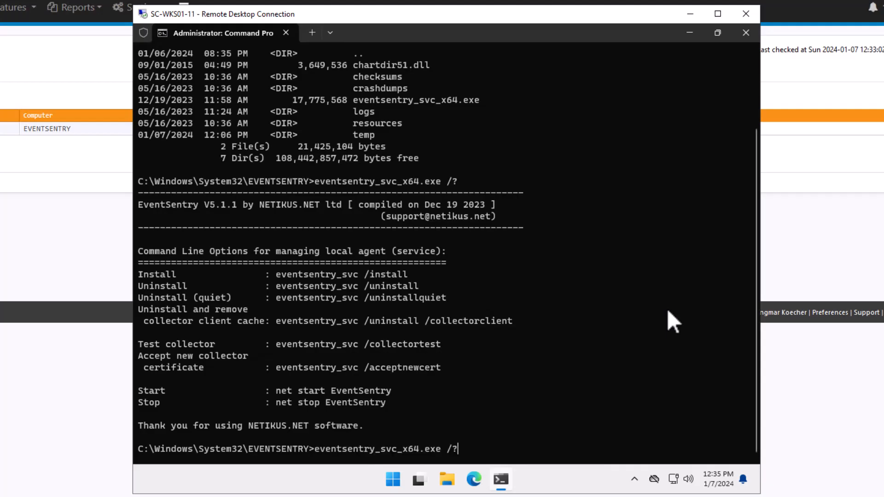
key("BackSpace")
type("collectortest")
key("Return")
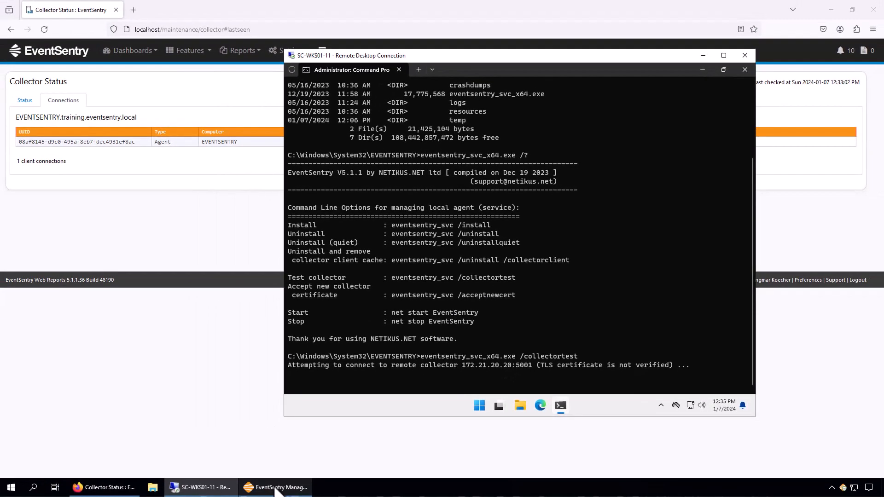
Step: Check the collector's hostname and TLS port in the Management Console, and the connection test's outcome in the remote session
left_click(276, 487)
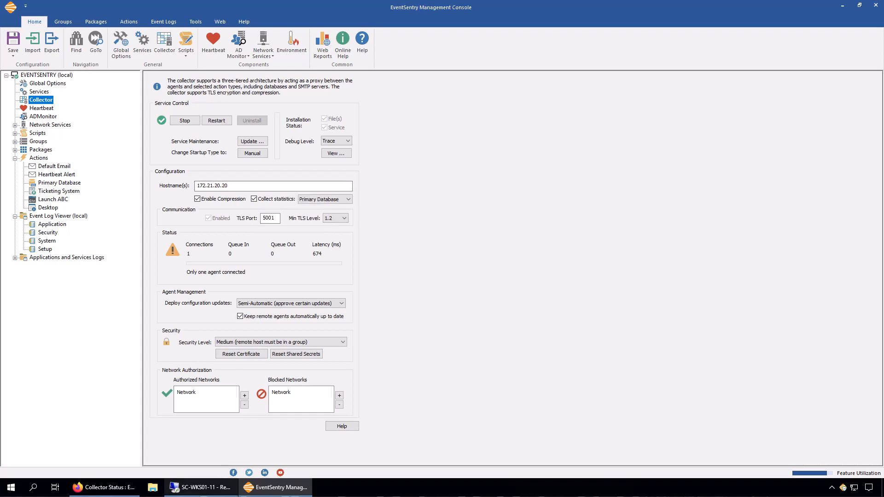
left_click(199, 487)
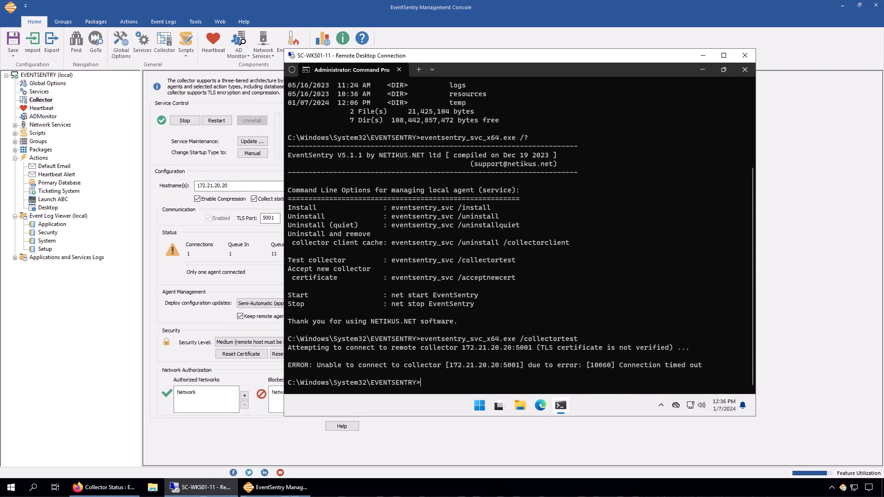
left_click(158, 15)
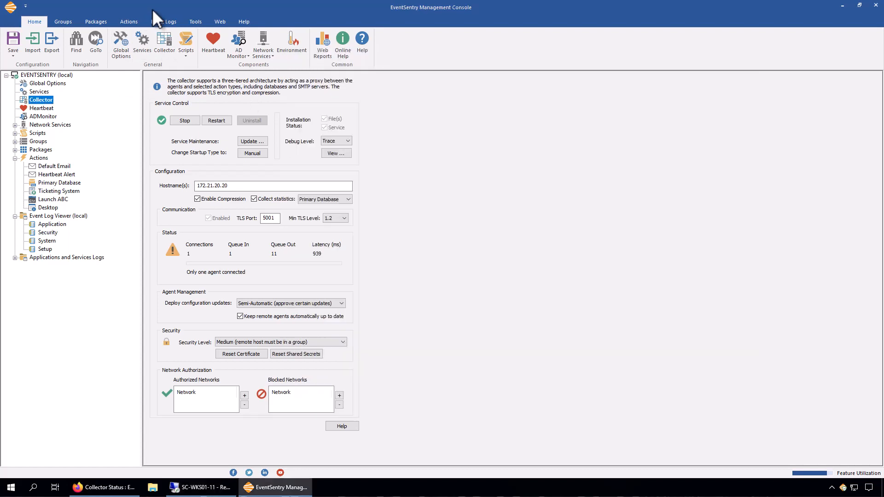
Step: Search for "firewall", open Windows Defender Firewall with Advanced Security on the server and show its inbound rules in a maximized window
left_click(11, 488)
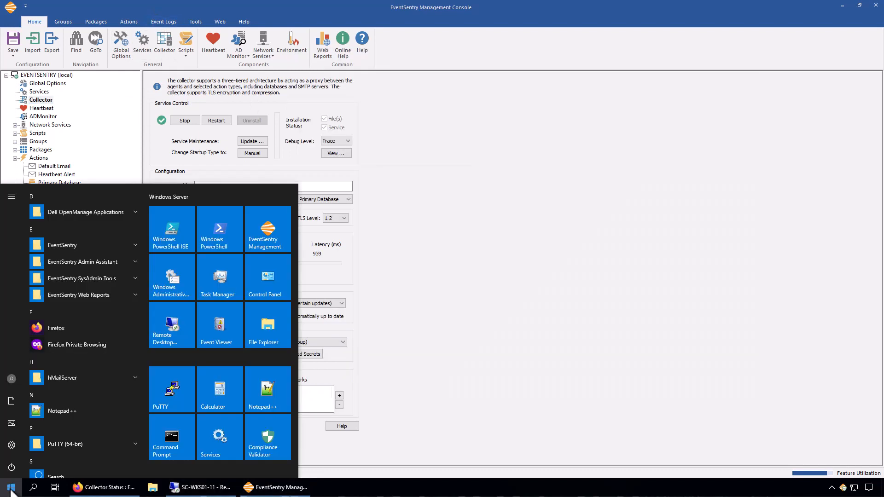
type("fir")
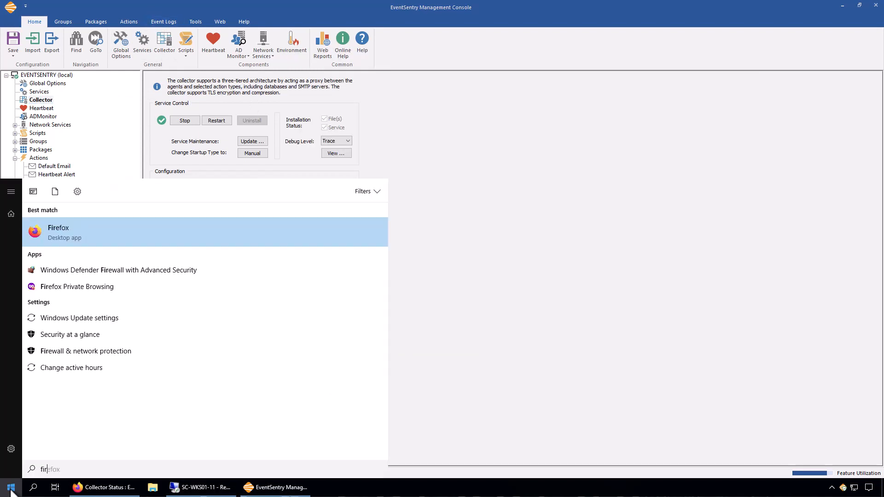
type("ewall")
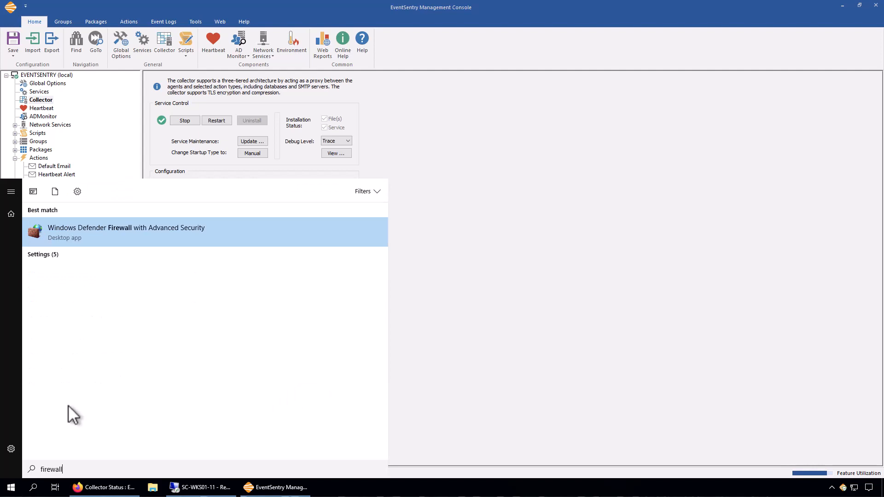
left_click(102, 233)
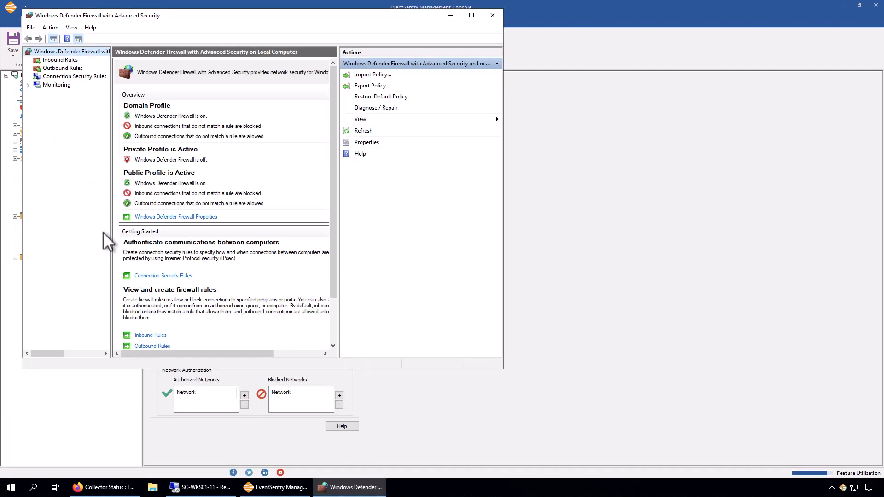
left_click(71, 60)
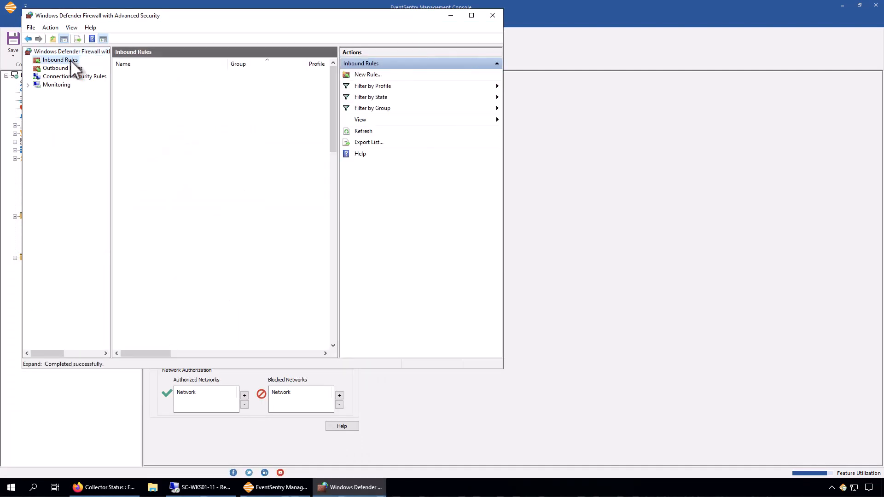
left_click(471, 15)
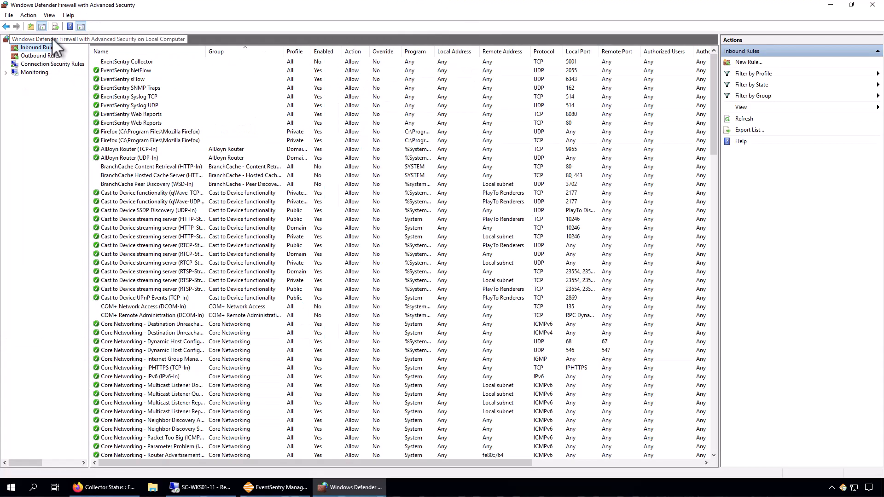
Step: Review the firewall state in the properties of the domain, private and public profiles, leaving the settings as they are
right_click(52, 39)
left_click(80, 101)
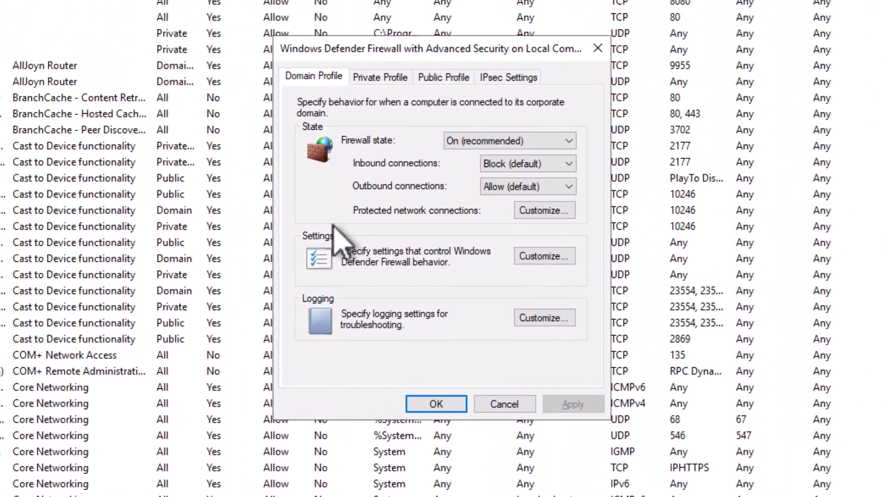
left_click(376, 79)
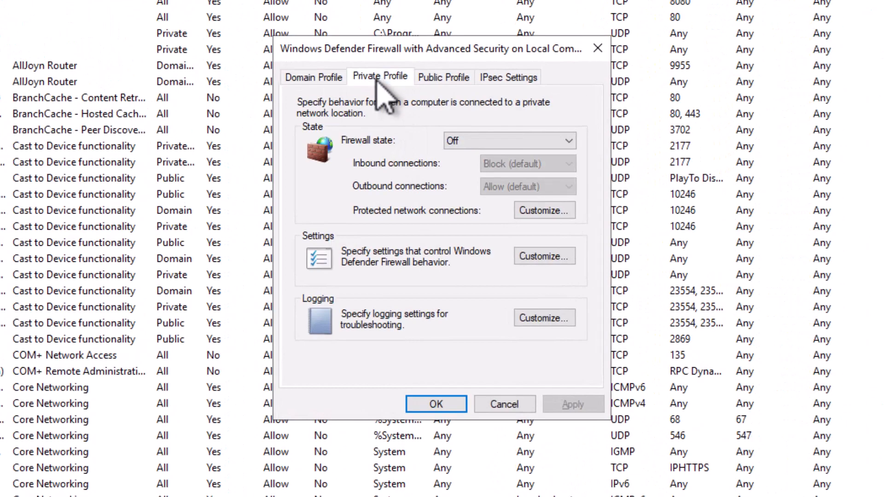
left_click(448, 78)
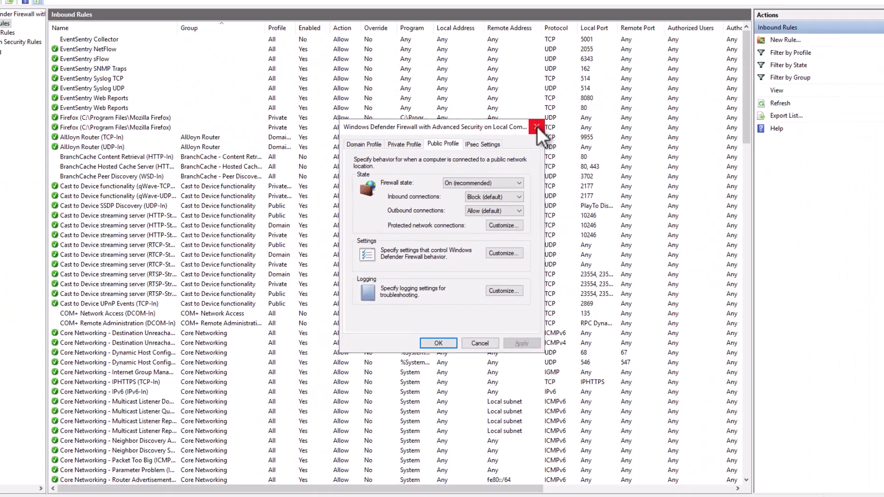
left_click(597, 48)
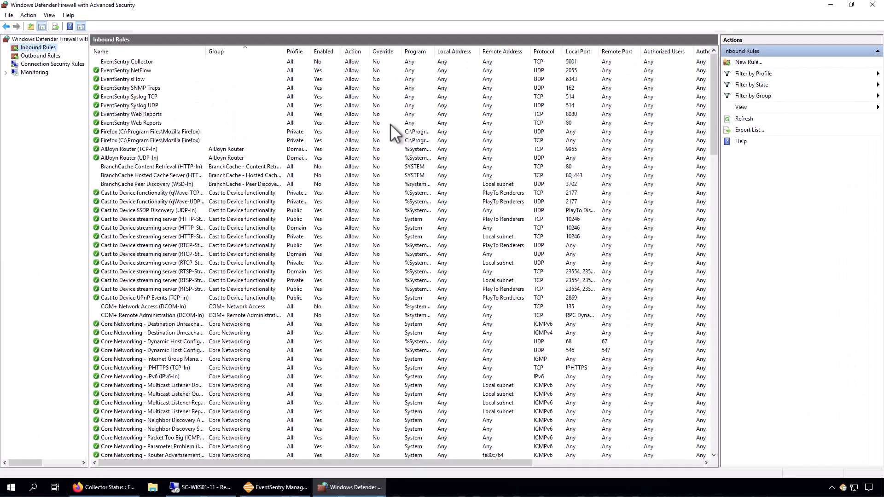
Step: Enable the EventSentry Collector inbound rule for TCP port 5001
left_click(117, 122)
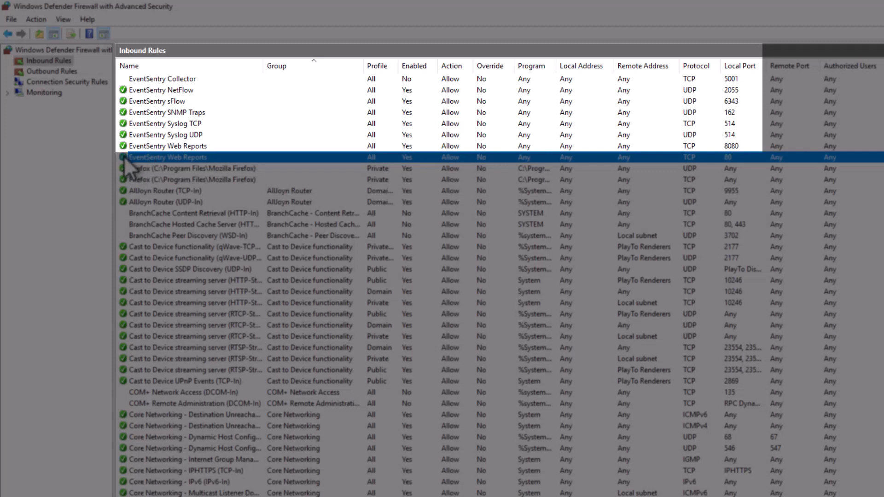
left_click(143, 78)
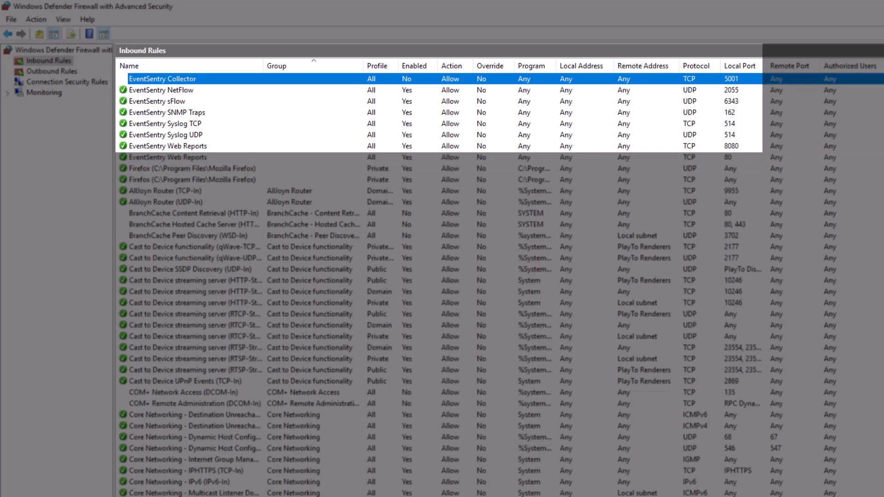
right_click(242, 79)
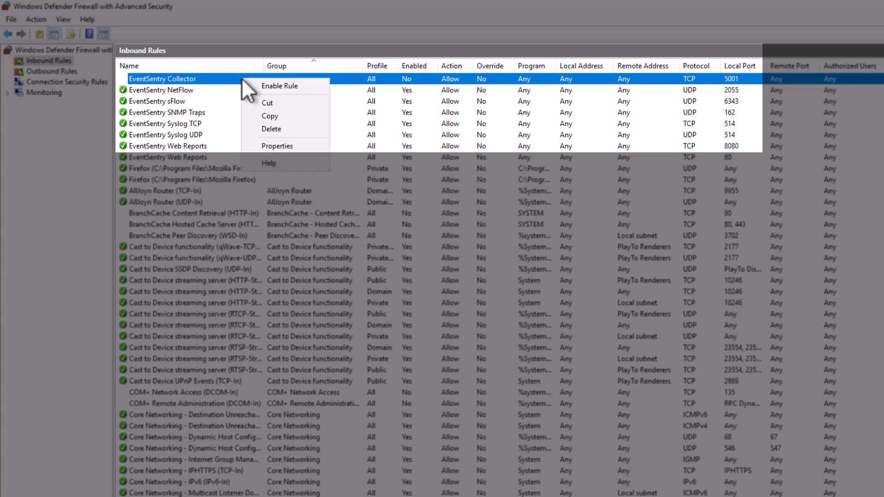
left_click(265, 86)
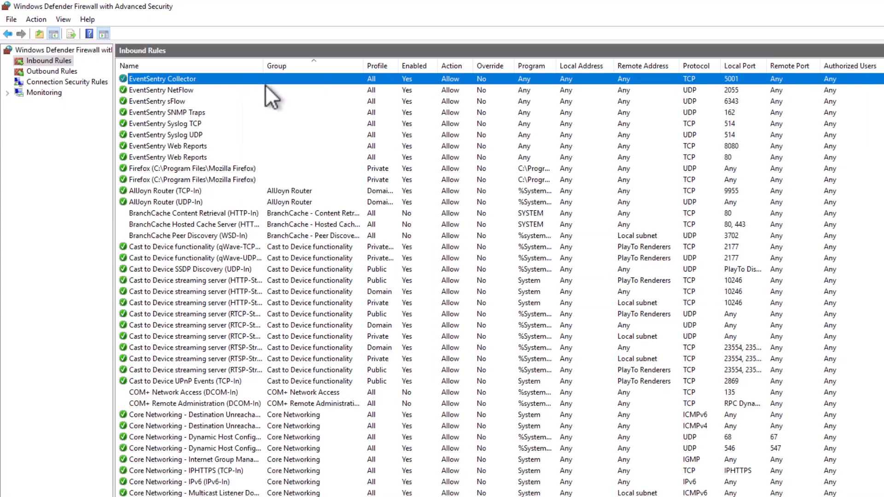
left_click(258, 90)
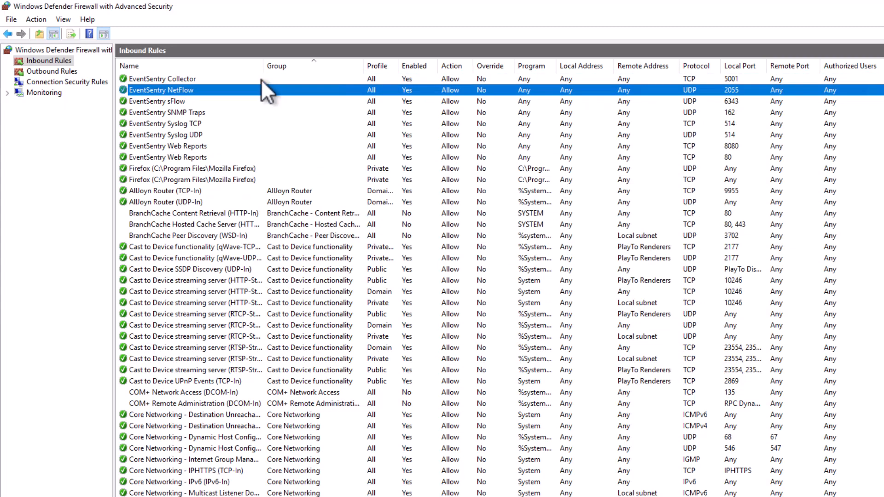
left_click(260, 79)
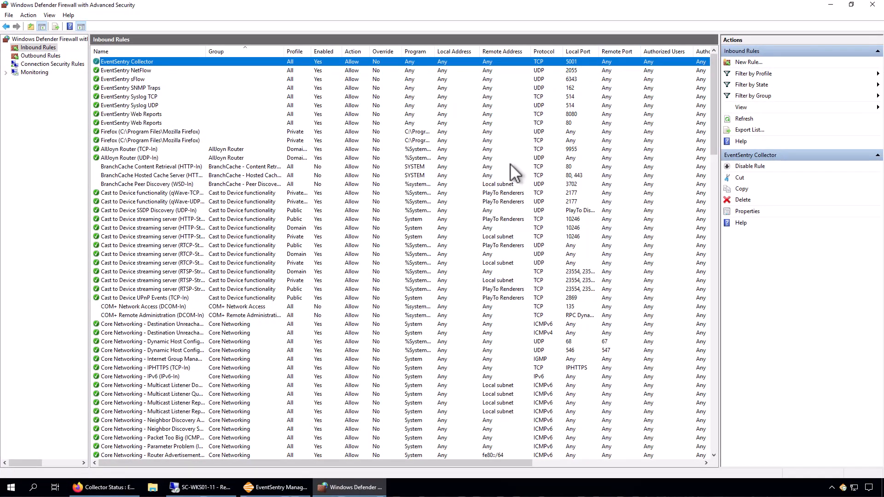
Step: Compare the collector's TLS port in the EventSentry Management Console with the local port of the EventSentry Collector firewall rule
left_click(271, 487)
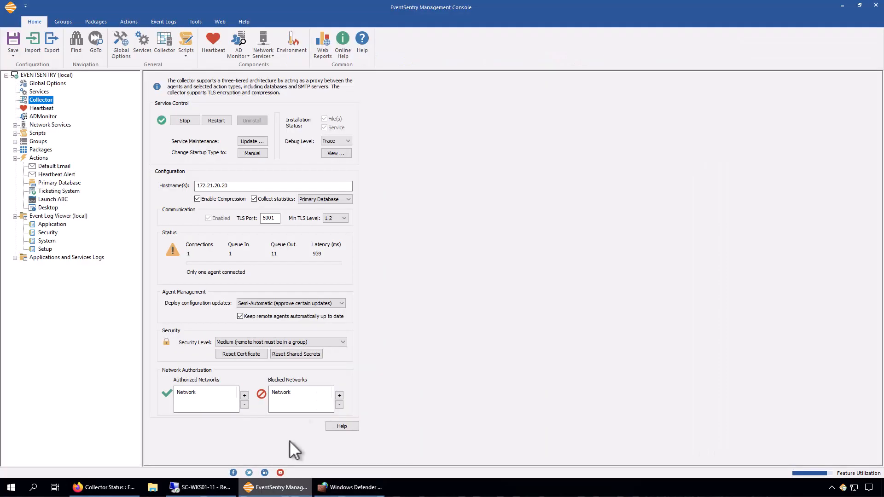
left_click(276, 218)
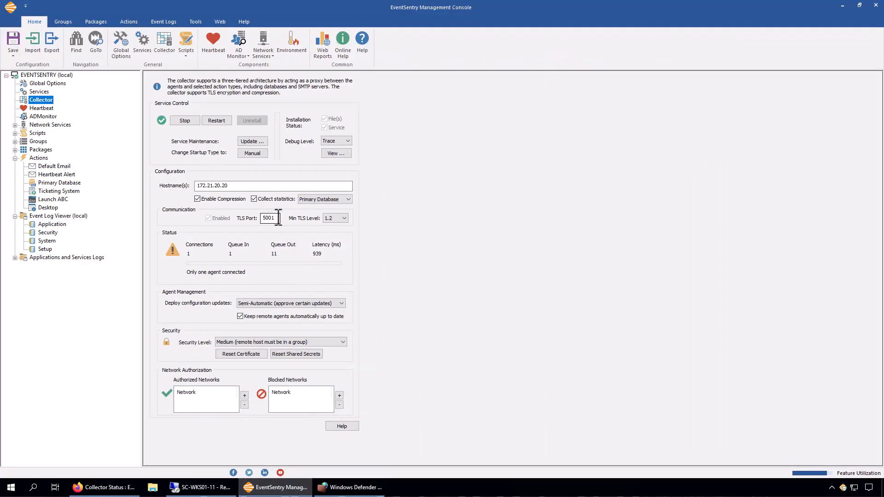
left_click(350, 487)
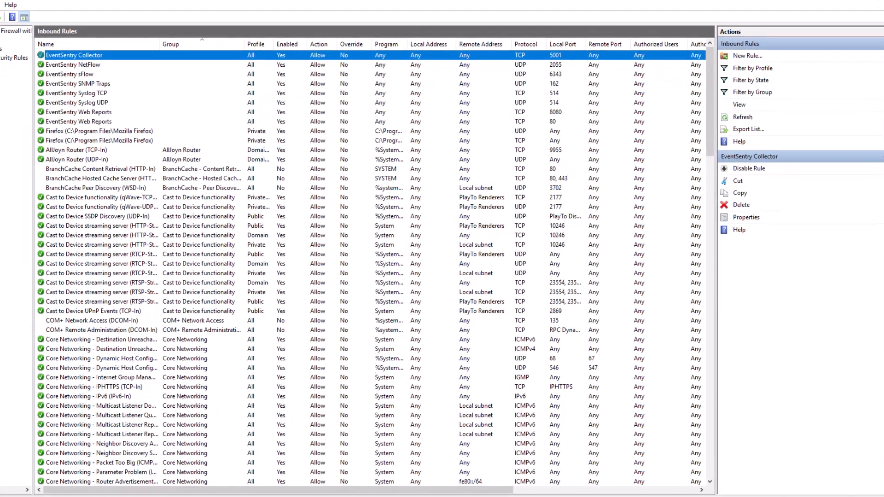
Step: Rerun eventsentry_svc_x64.exe /collectortest at the command prompt of the SC-WKS01-11 remote session
left_click(201, 487)
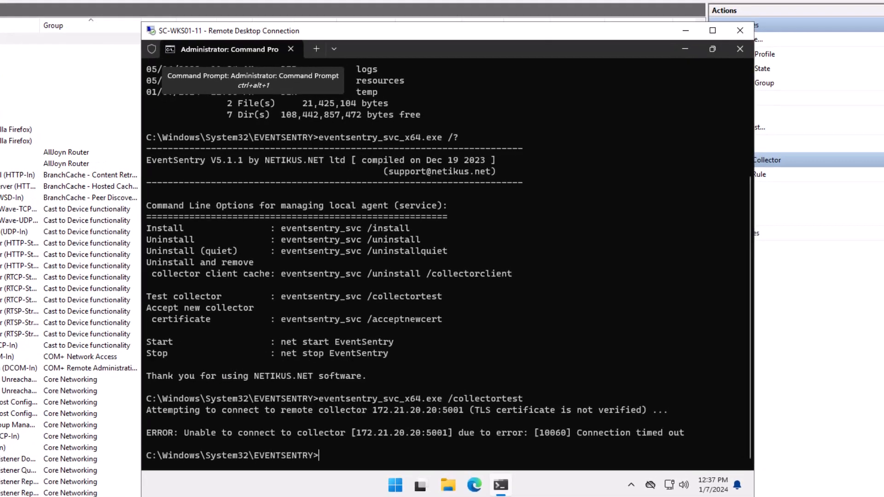
key("Up")
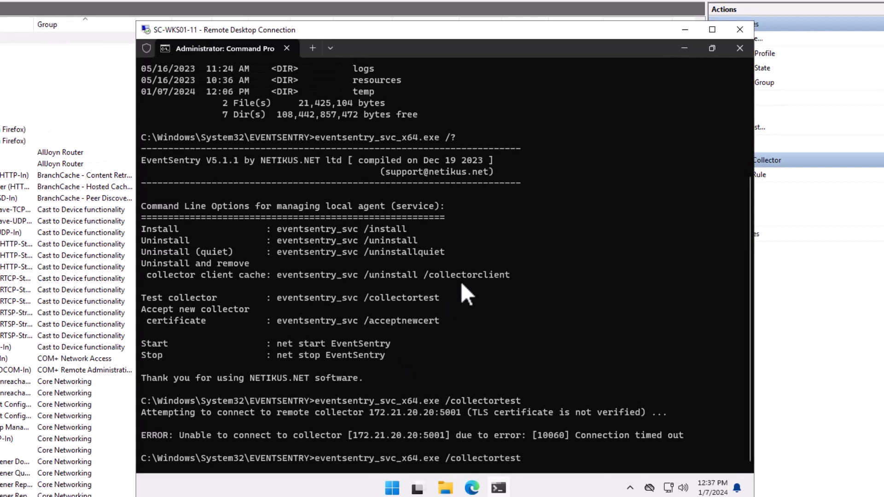
key("Return")
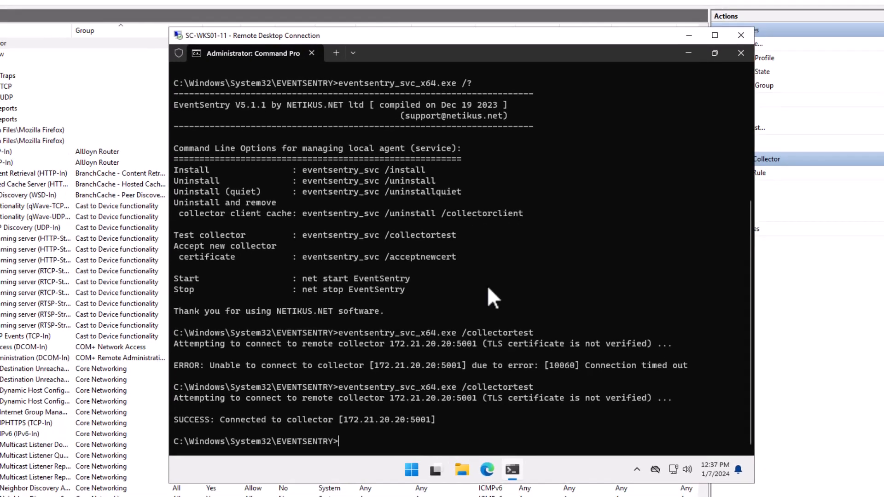
Step: Search for "event" on the remote workstation, open Event Viewer and show the Application log under Windows Logs
left_click(413, 469)
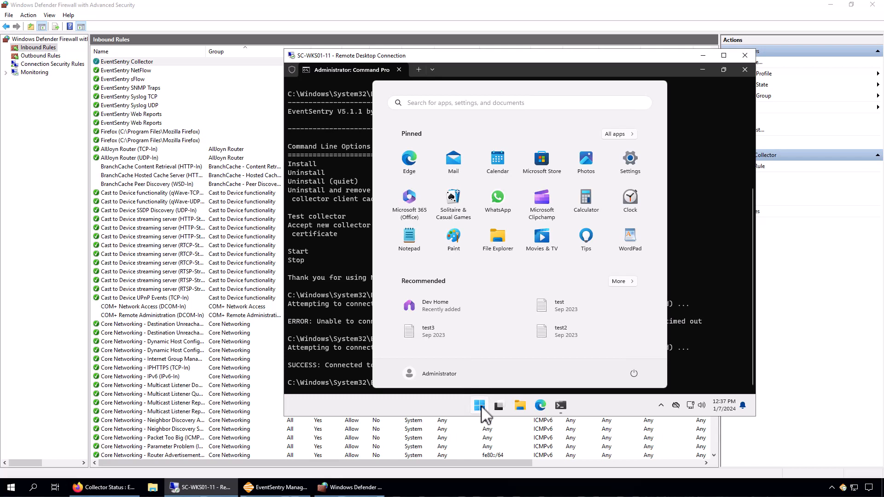
type("event")
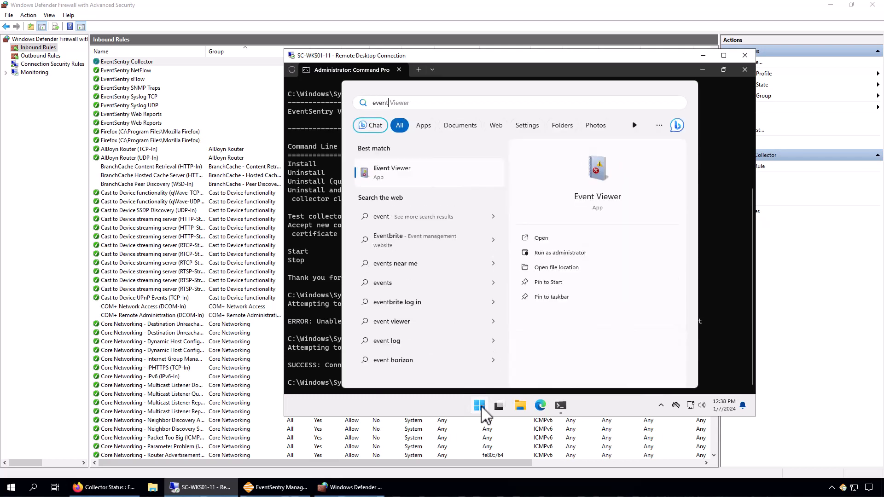
left_click(384, 176)
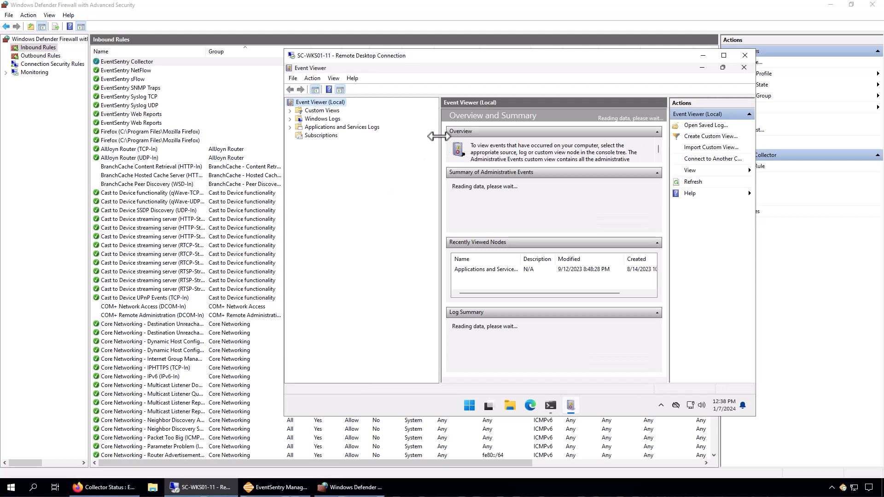
left_click_drag(440, 137, 284, 121)
left_click(290, 119)
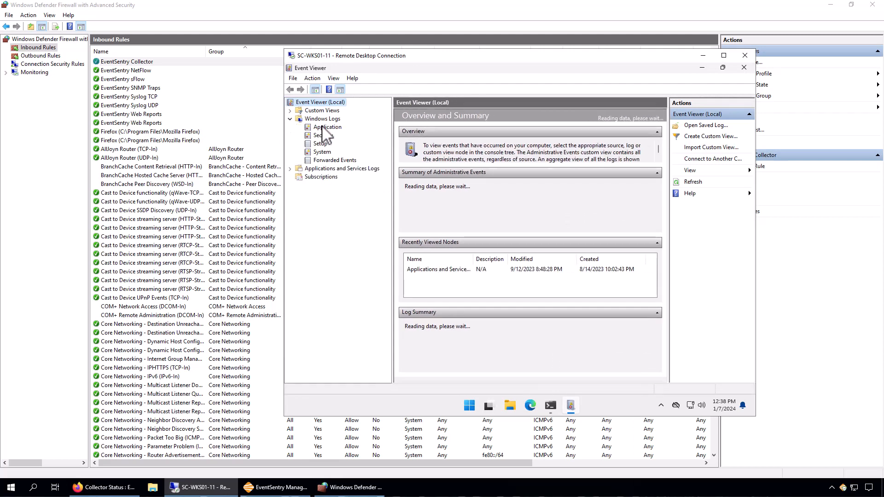
left_click(326, 128)
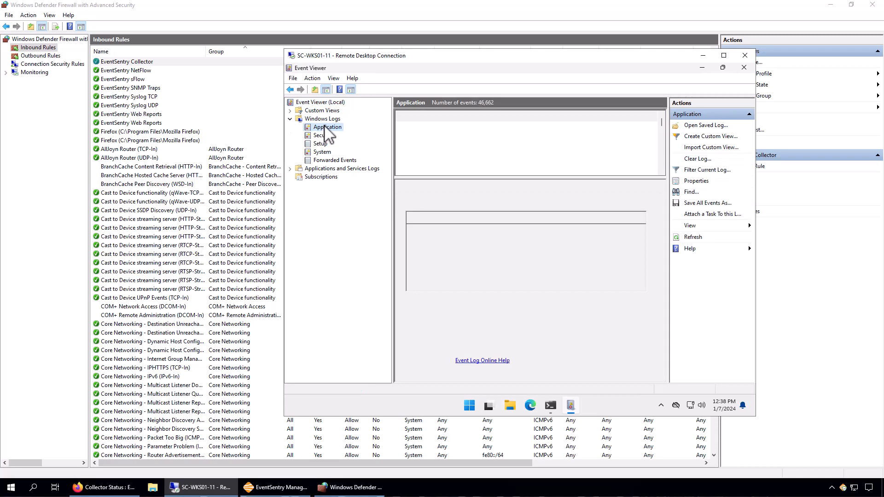
Step: Minimize the windows behind the remote session, reposition the session window and enlarge the event list in Event Viewer
left_click(832, 7)
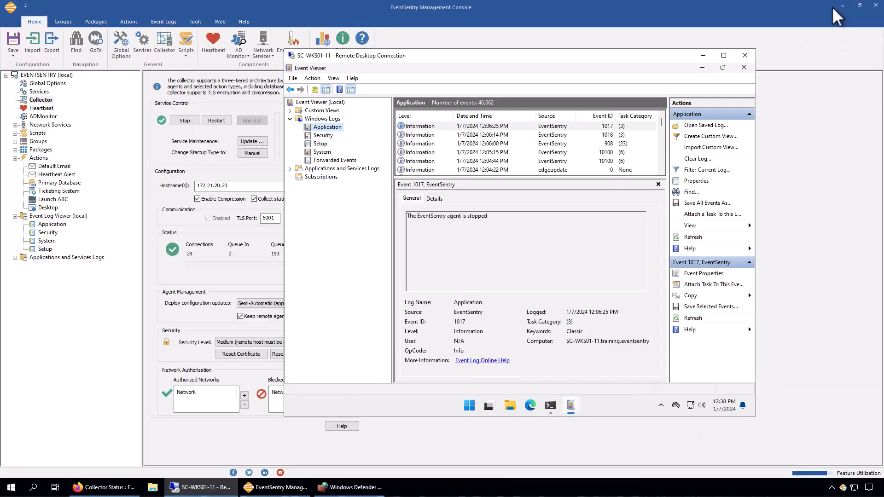
left_click(837, 9)
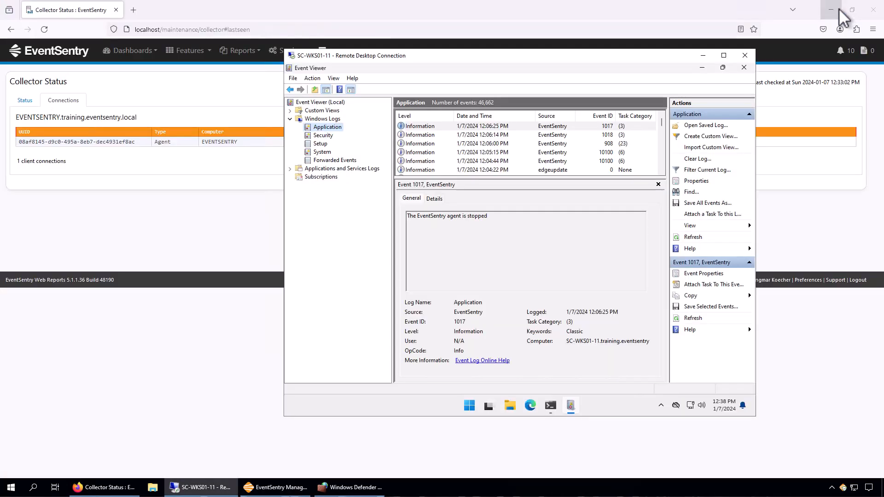
left_click(839, 9)
left_click_drag(539, 63, 388, 65)
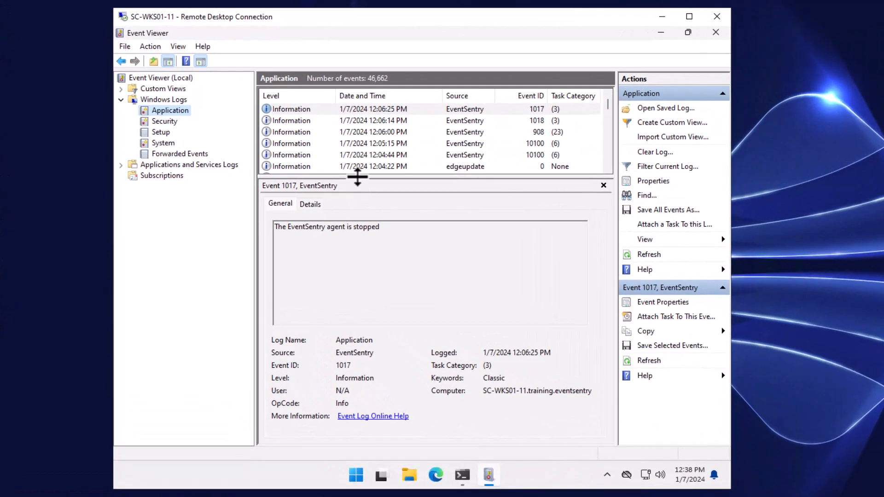
left_click_drag(318, 178, 348, 237)
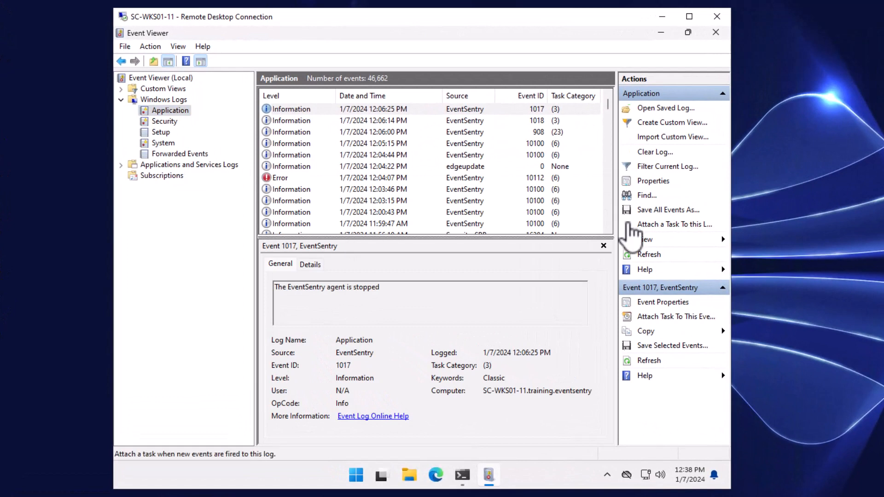
Step: Read the details of EventSentry events 1017 and 908 in the Application log
left_click(520, 109)
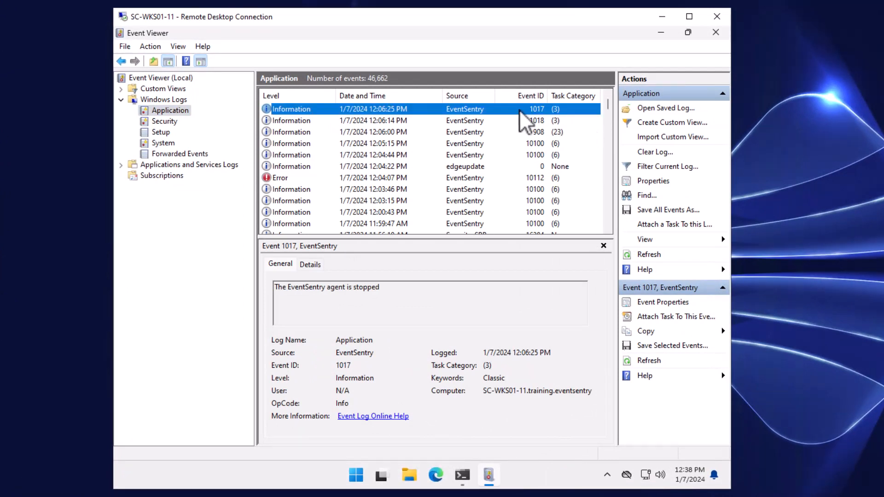
left_click(541, 132)
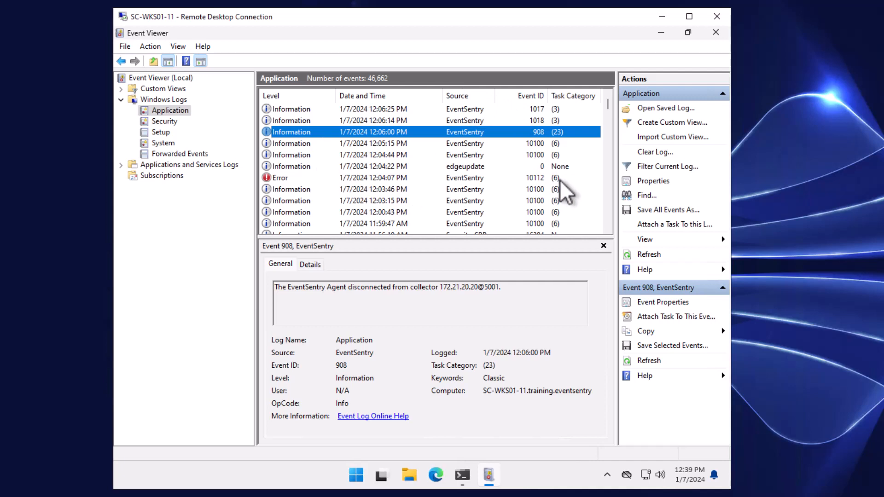
left_click(516, 148)
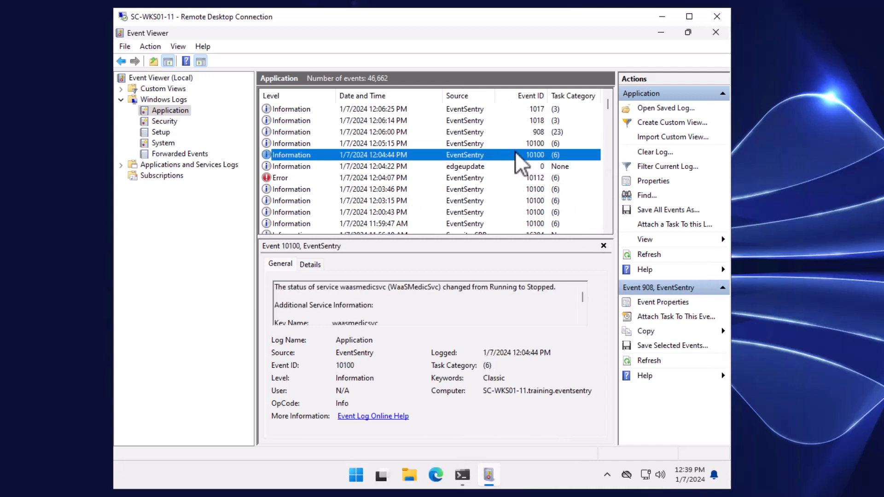
key("Up")
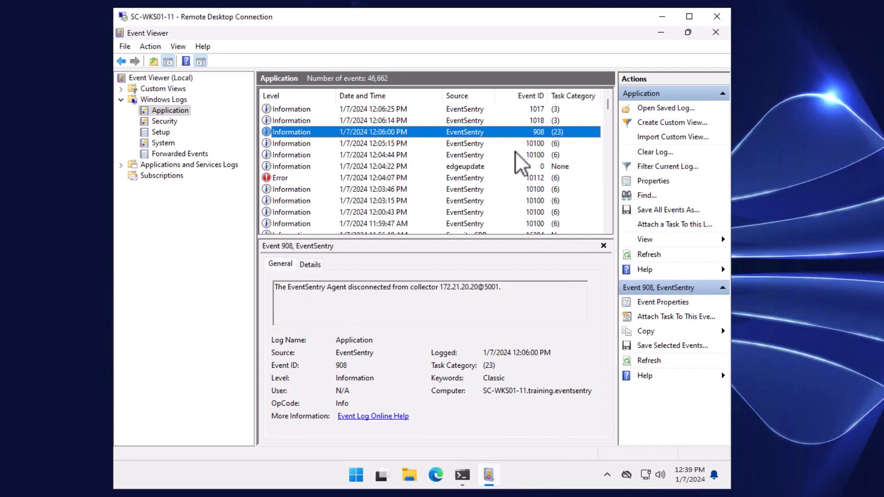
Step: Look through the older Application log entries for further EventSentry events about the collector connection
key("Down")
key("Down")
key("Down")
key("Down")
key("Down")
key("Down")
key("Down")
key("Down")
key("Down")
key("Down")
key("Down")
key("Down")
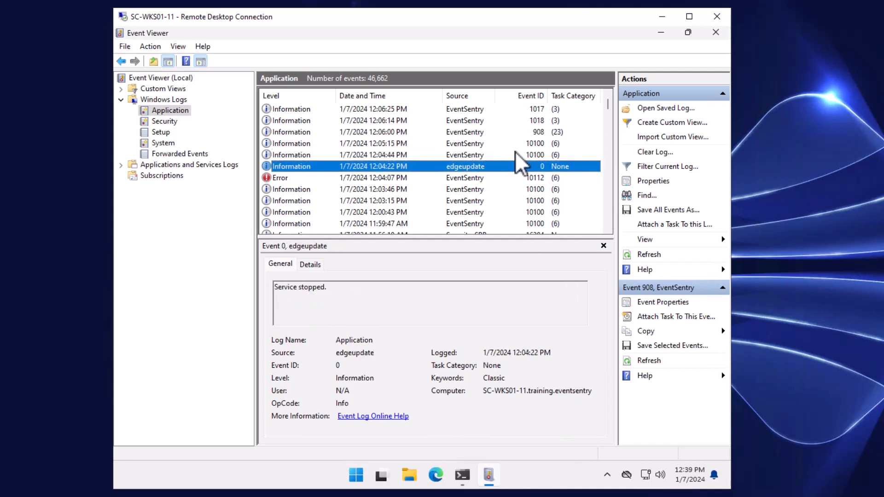
key("Down")
key("Down")
key("Down")
key("Down")
key("Down")
key("Down")
key("Down")
key("Down")
key("Down")
key("Down")
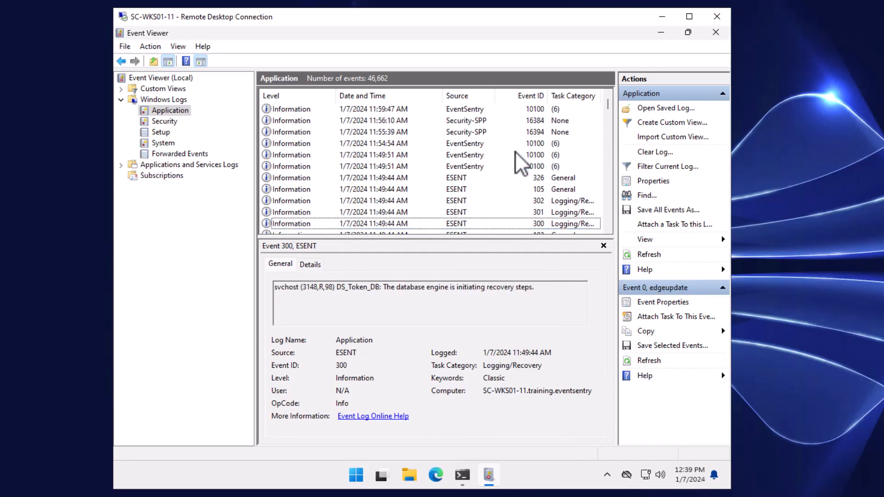
key("Down")
key("Down")
key("Down")
key("Down")
key("Down")
key("Down")
key("Down")
key("Down")
key("Down")
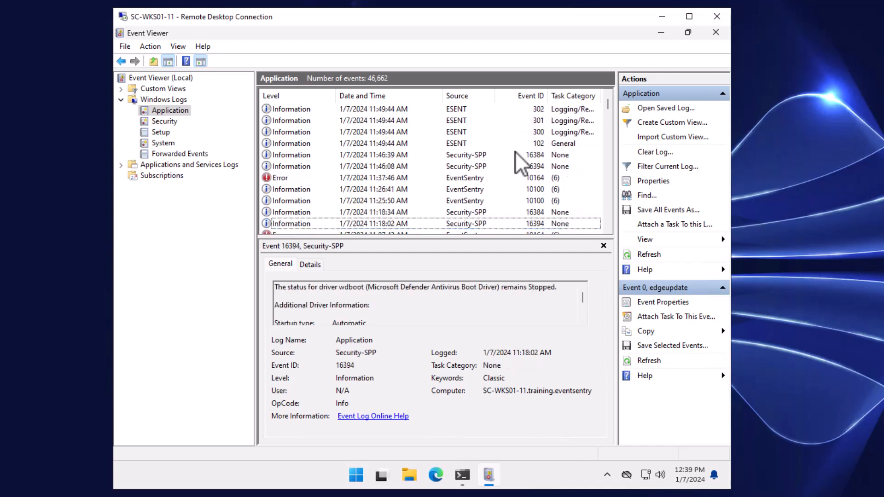
key("Down")
key("Down")
key("Down")
key("Down")
key("Down")
key("Down")
key("Down")
key("Down")
key("Down")
key("Down")
key("Down")
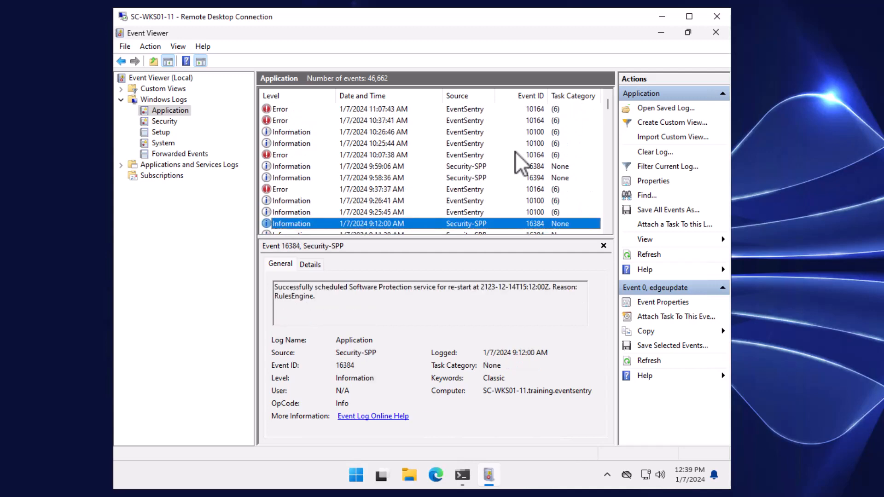
key("Down")
key("Down")
key("Down")
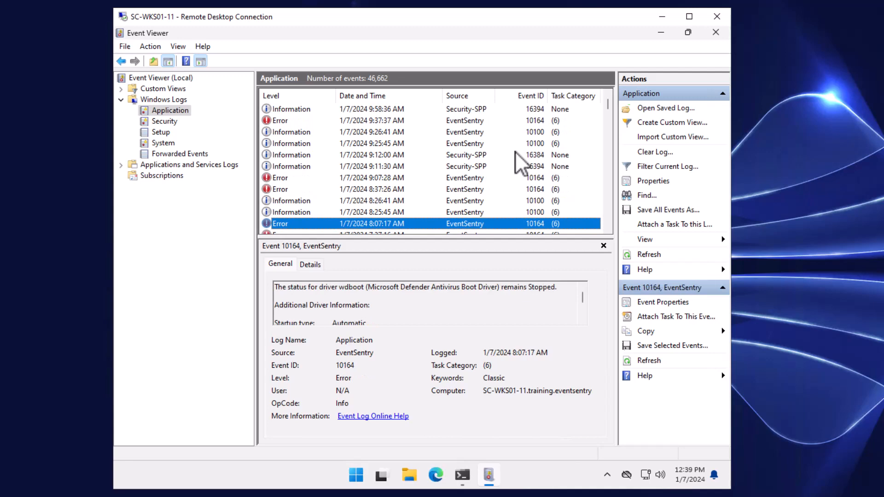
key("Down")
key("Down")
key("Down")
key("Down")
key("Down")
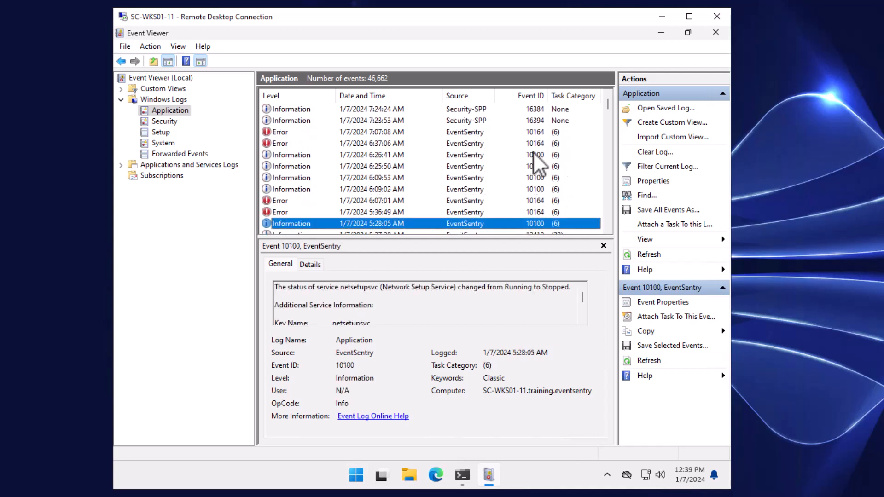
Step: Return to the newest Application log entries and read the agent events 1018 and 1017
key("Home")
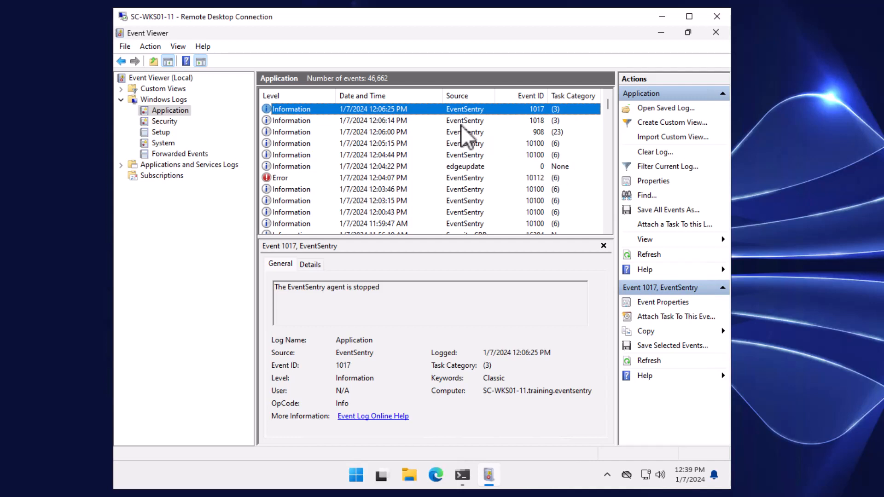
left_click(542, 120)
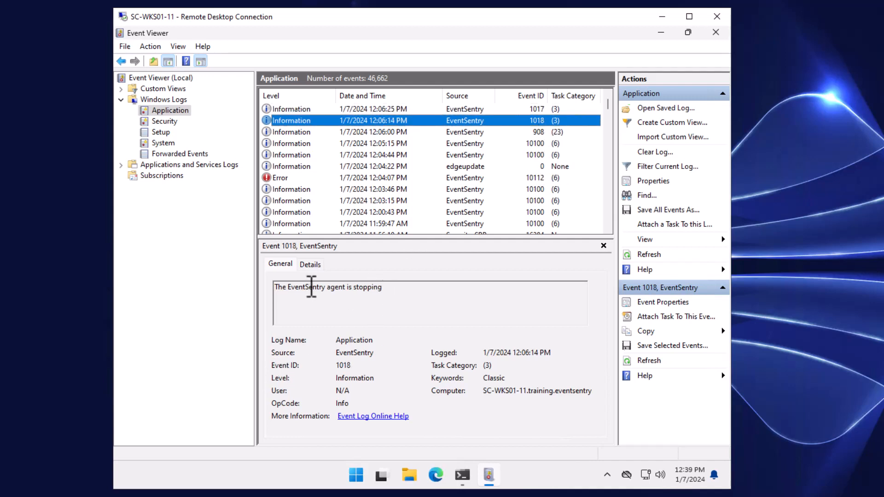
left_click(552, 112)
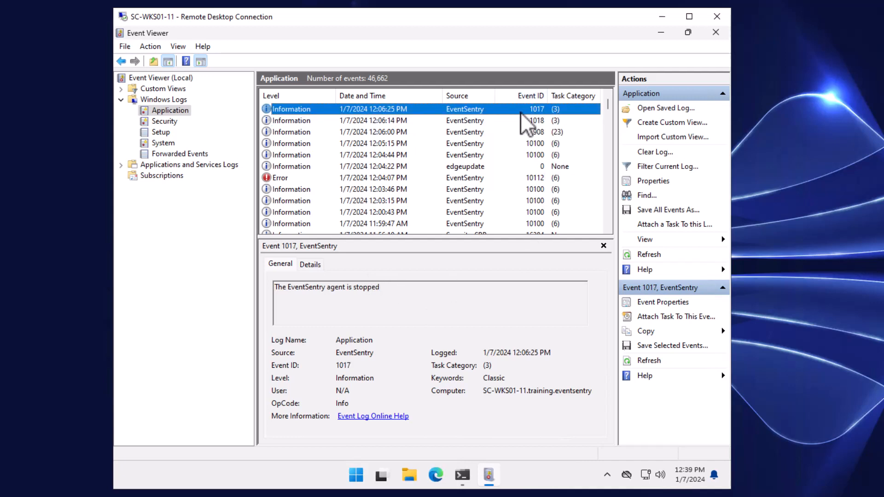
Step: Search for "services" on the remote workstation and open the Services console
left_click(355, 474)
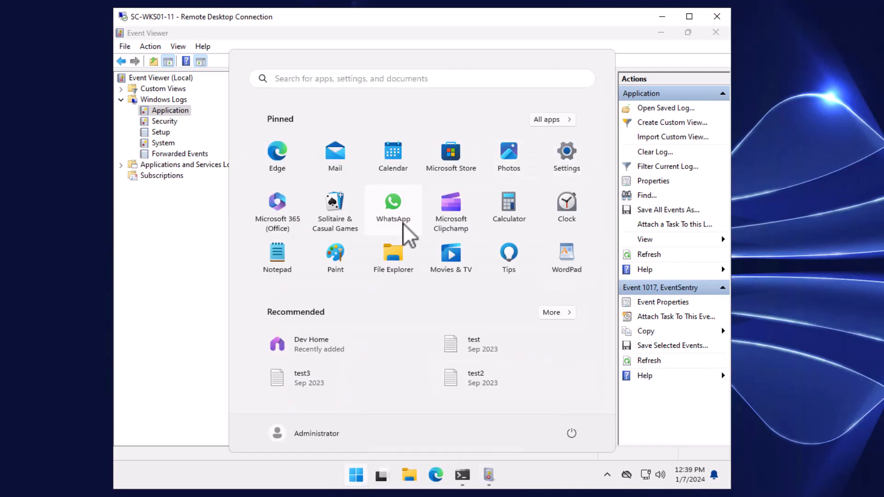
type("services")
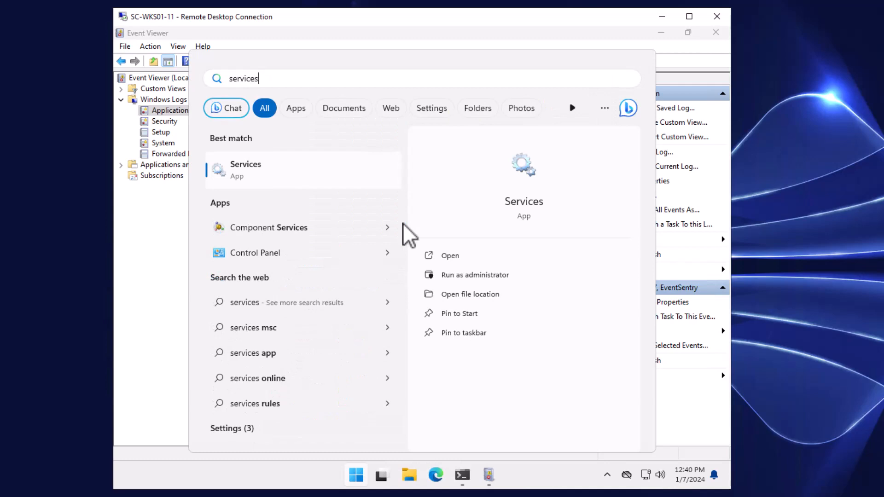
key("Return")
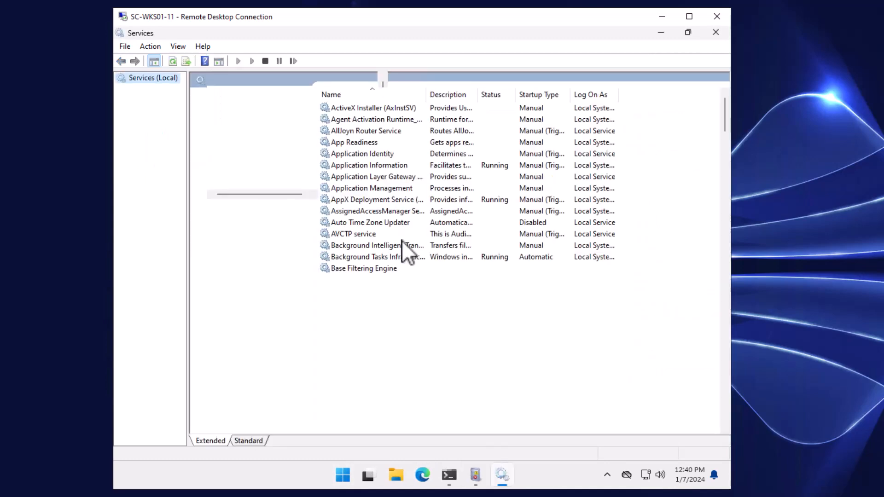
Step: Start the EventSentry service on the remote workstation and close the Services console
left_click(372, 239)
key("e")
left_click(358, 141)
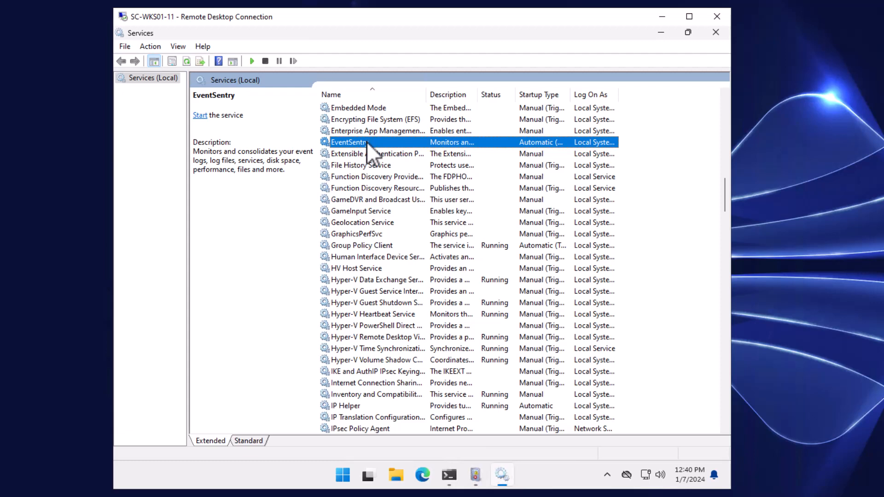
right_click(366, 142)
left_click(392, 152)
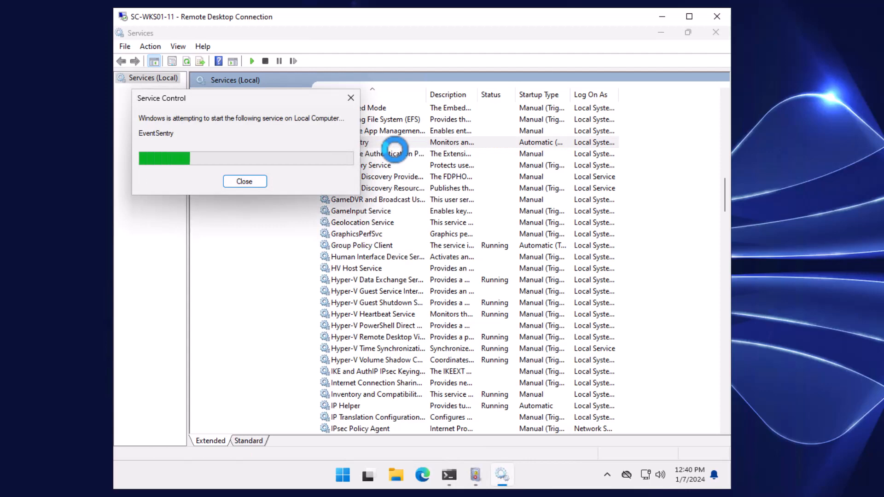
left_click(716, 33)
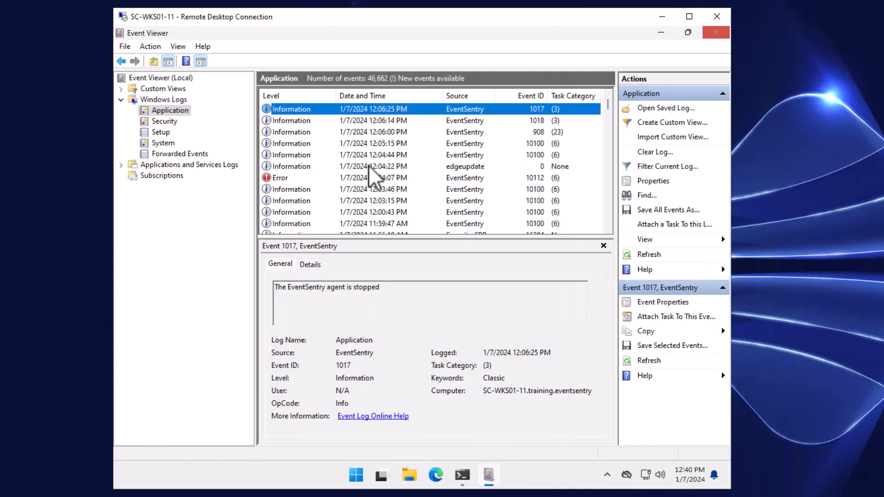
Step: Refresh the Application log, read the details of EventSentry event 910 and check the entries logged before it
right_click(175, 112)
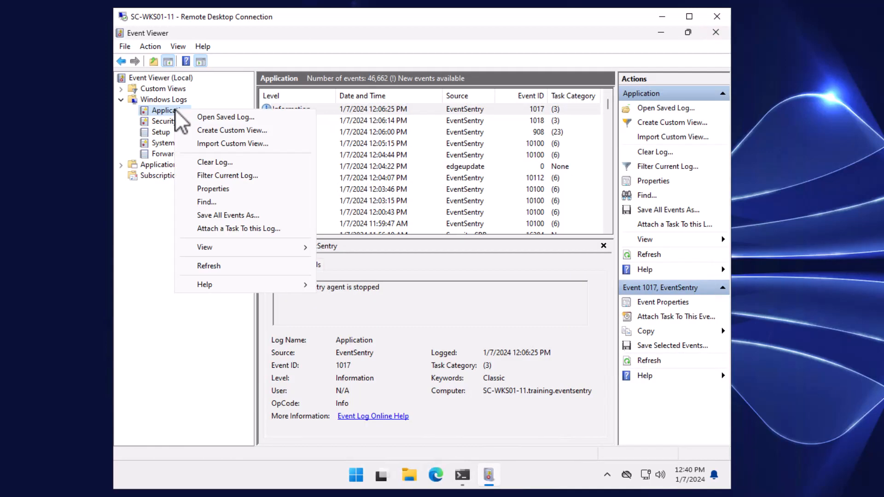
left_click(237, 267)
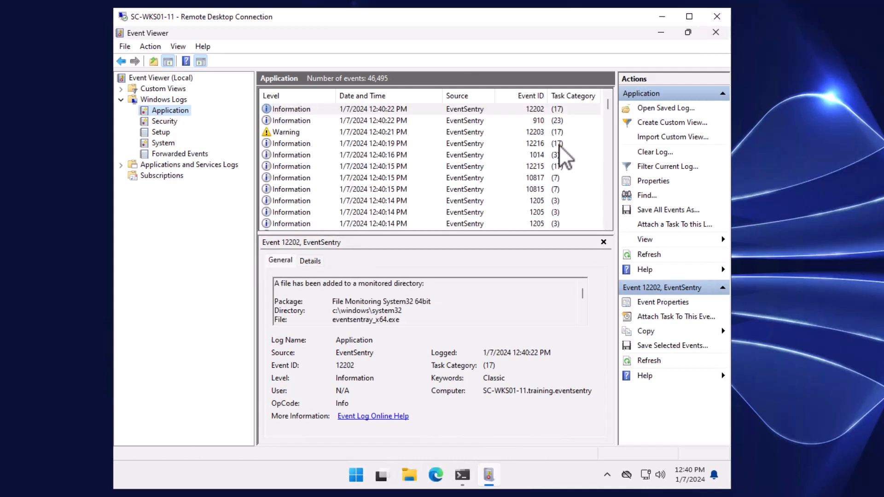
left_click(537, 121)
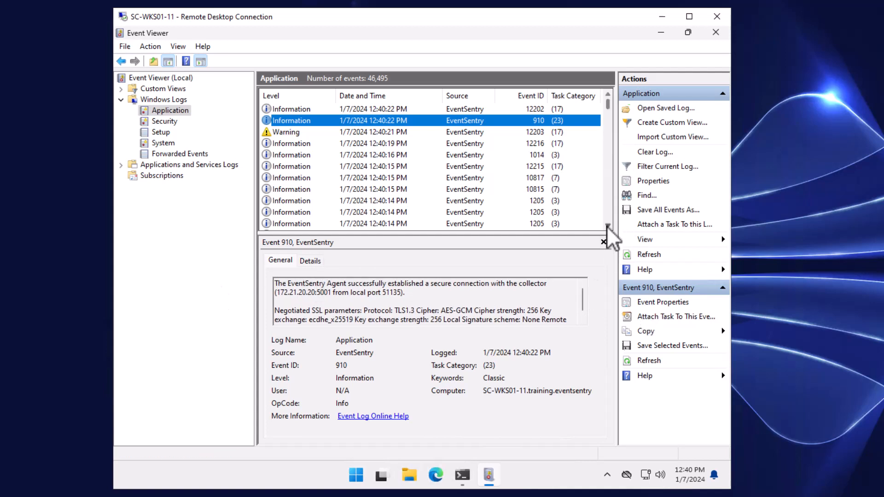
scroll(608, 227, "down", 3)
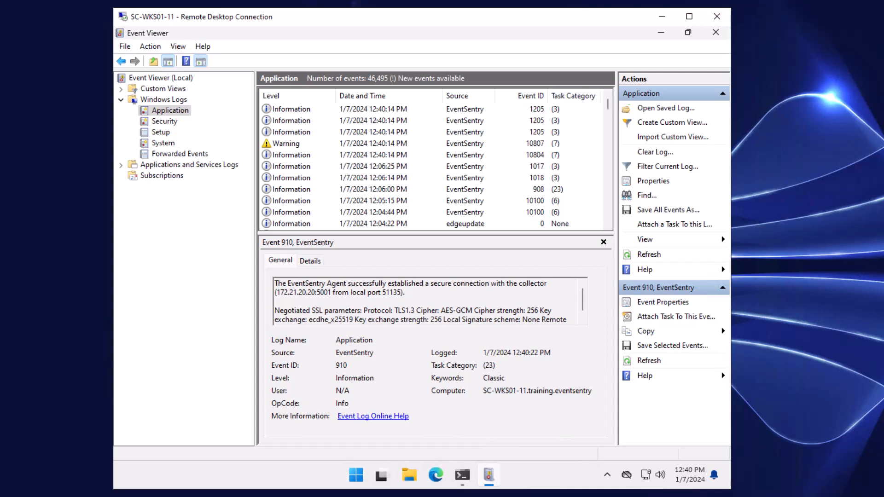
Step: Review the collector test output in the command prompt, reread agent event 1018 and warning 10807, and close Event Viewer on the workstation
left_click(462, 475)
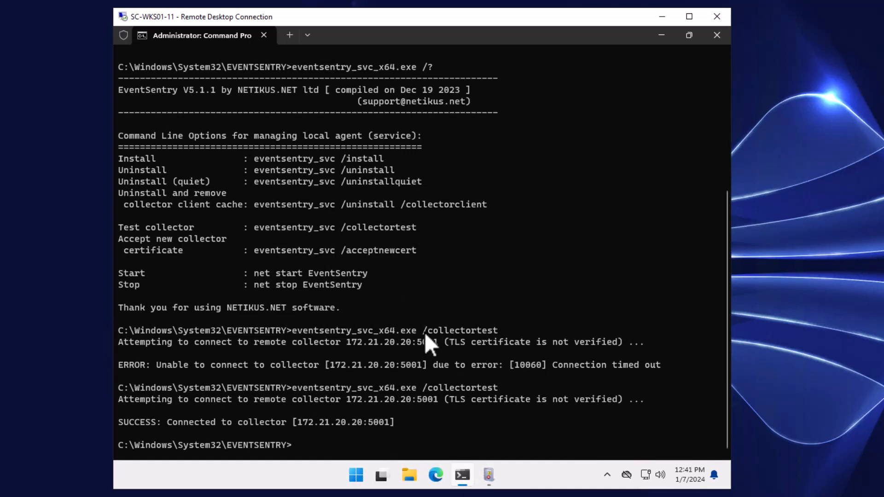
left_click(490, 475)
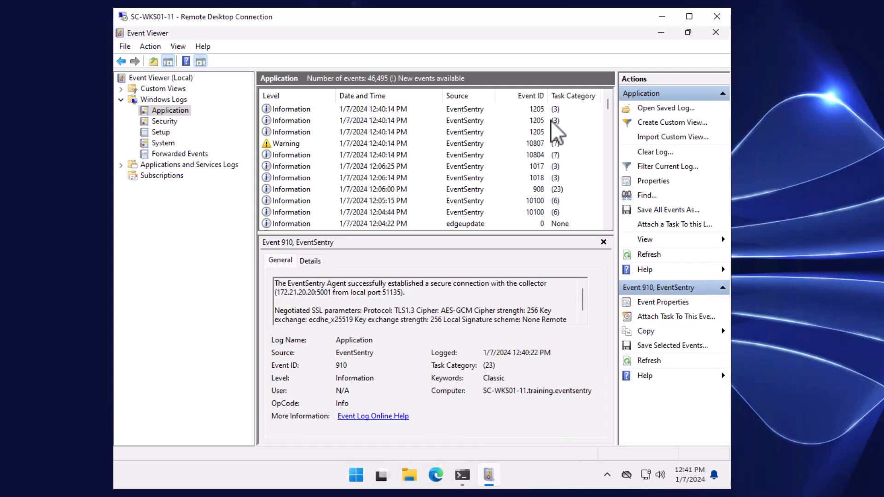
left_click(542, 179)
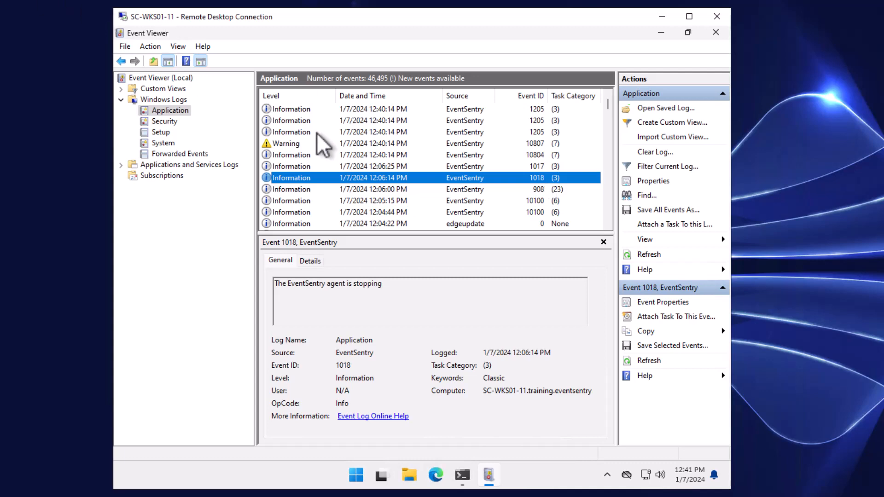
left_click(308, 144)
left_click(716, 32)
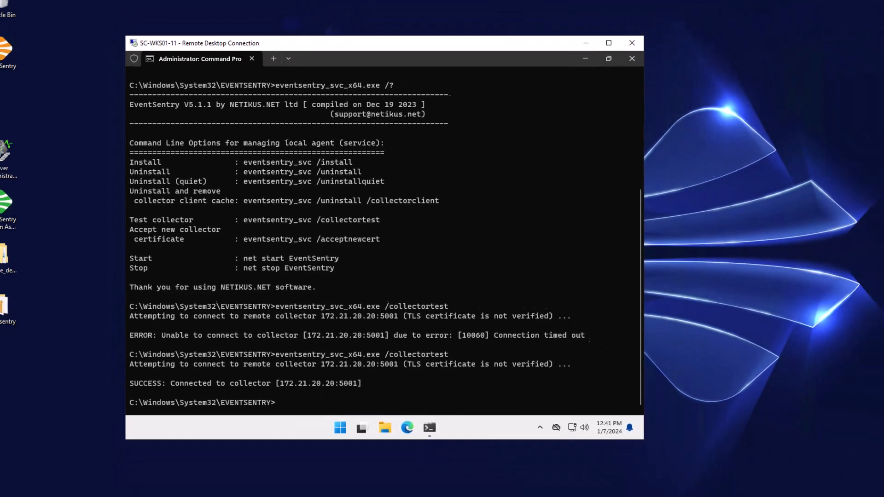
Step: Reload the Collector Status page in the browser, review its connections and status charts, and recheck the EventSentry Collector inbound firewall rule
left_click(109, 487)
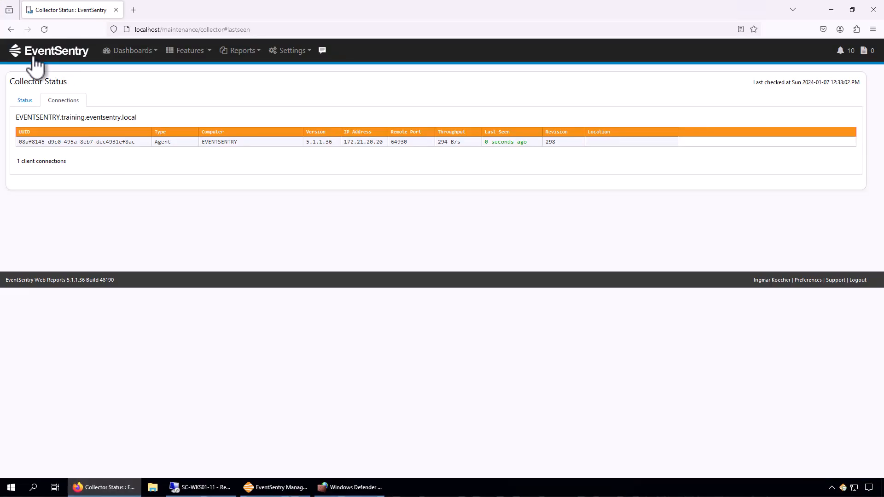
left_click(44, 29)
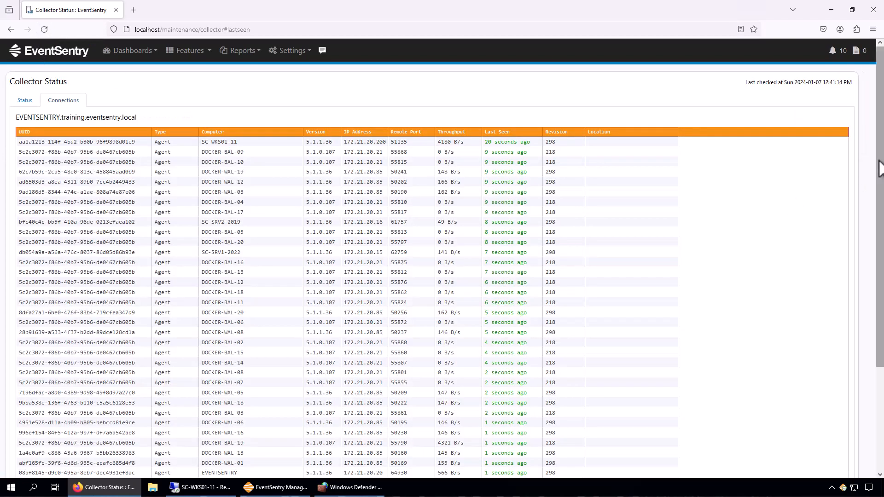
left_click_drag(879, 168, 847, 164)
left_click(25, 101)
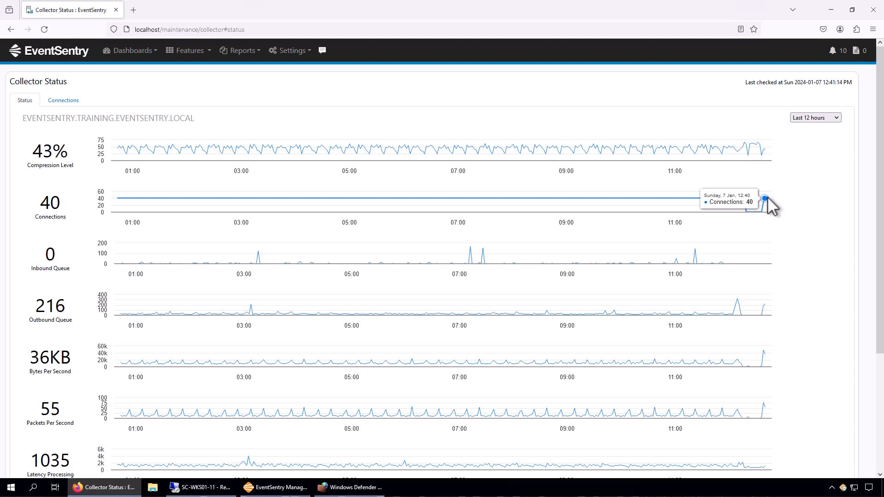
left_click(362, 491)
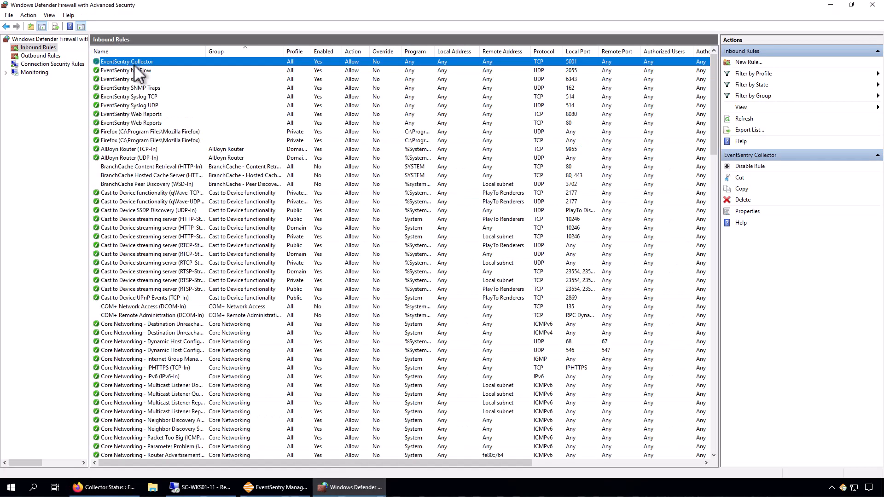
left_click(832, 5)
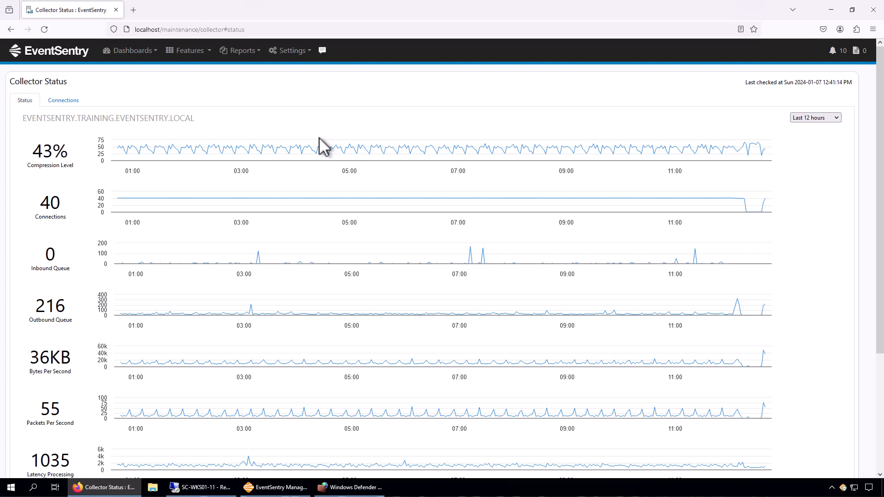
Step: Switch to the EventSentry Management Console and expand Groups and its Servers group to list the member hosts
left_click(11, 489)
left_click(274, 489)
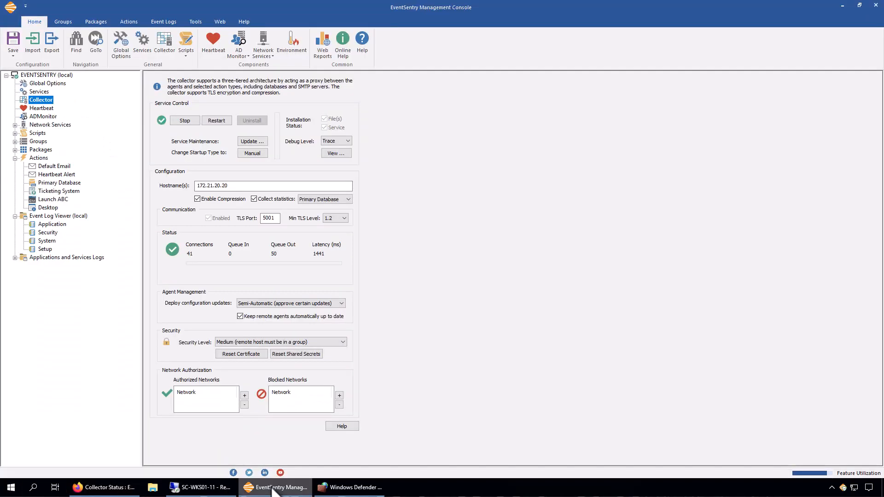
left_click(16, 142)
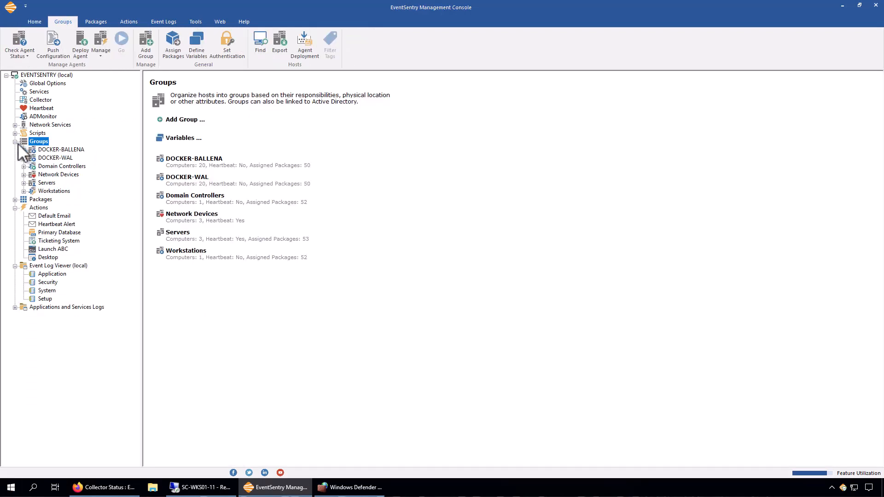
left_click(23, 183)
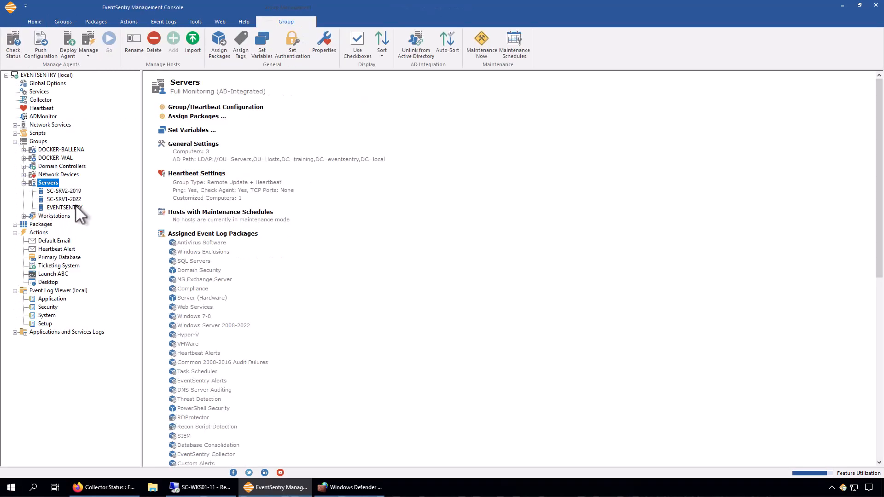
Step: Launch a Remote Desktop session to host SC-SRV1-2022 through QuickTools and sign in with the account password
left_click(93, 256)
right_click(92, 255)
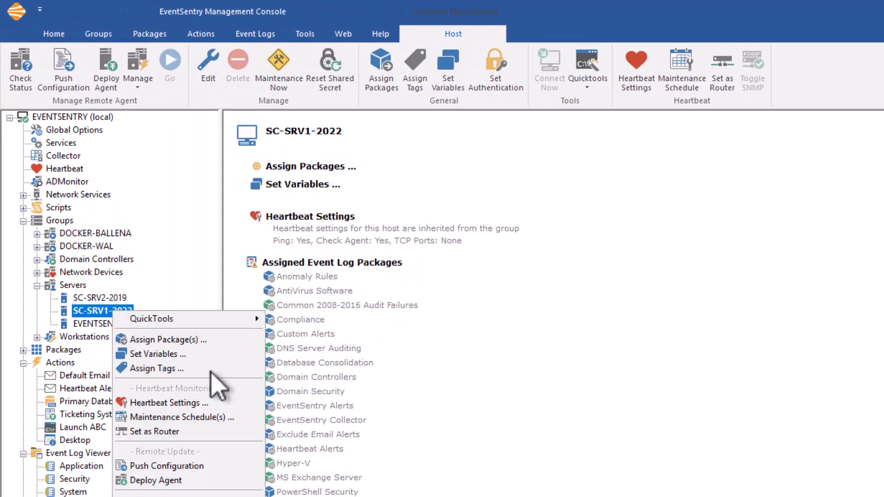
mouse_move(223, 321)
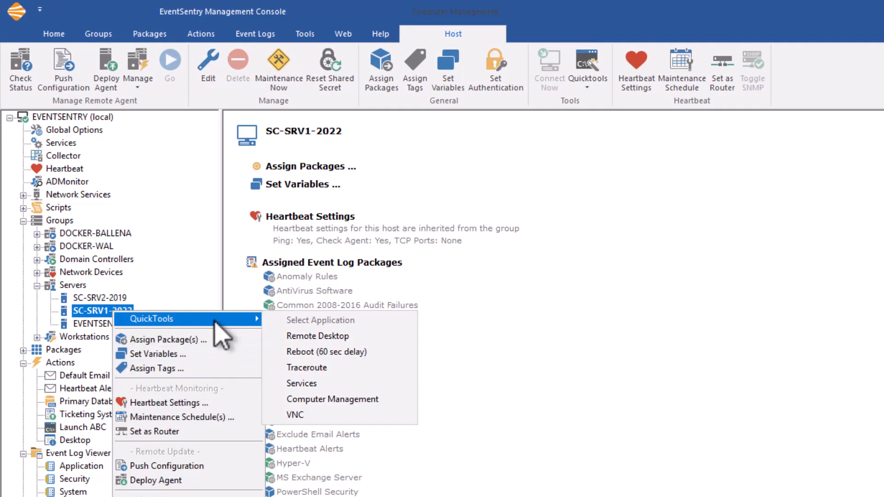
left_click(318, 336)
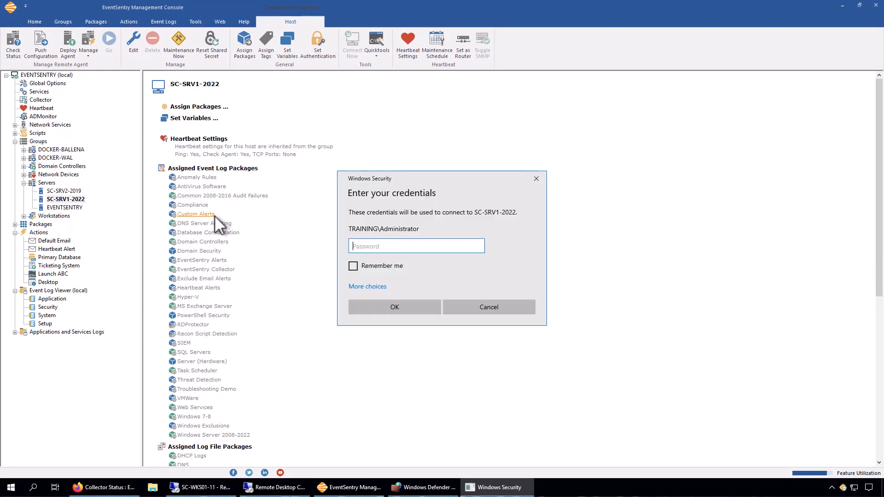
key("ctrl+v")
key("Return")
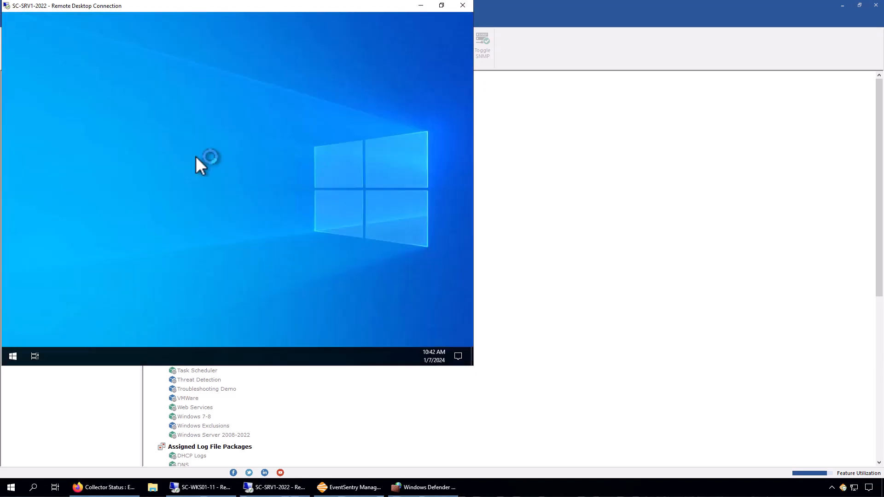
Step: Open Event Viewer maximized on the SC-SRV1-2022 server and display the Windows Application log
left_click(13, 356)
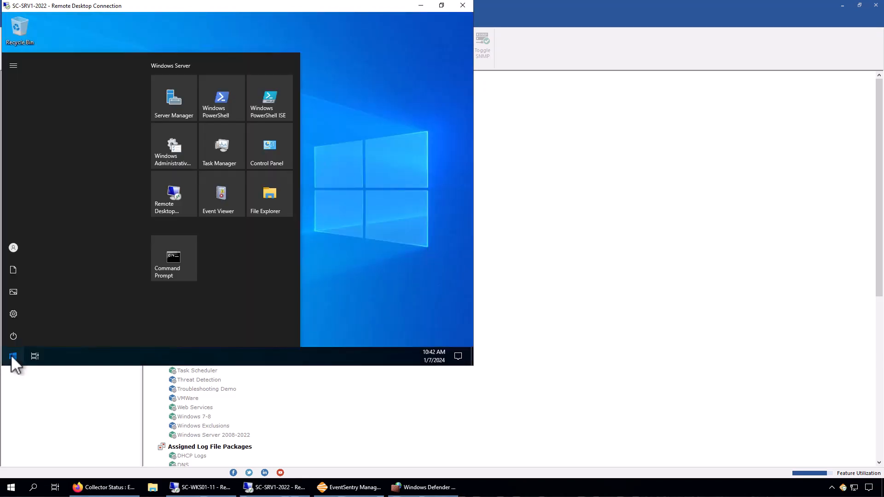
left_click(223, 189)
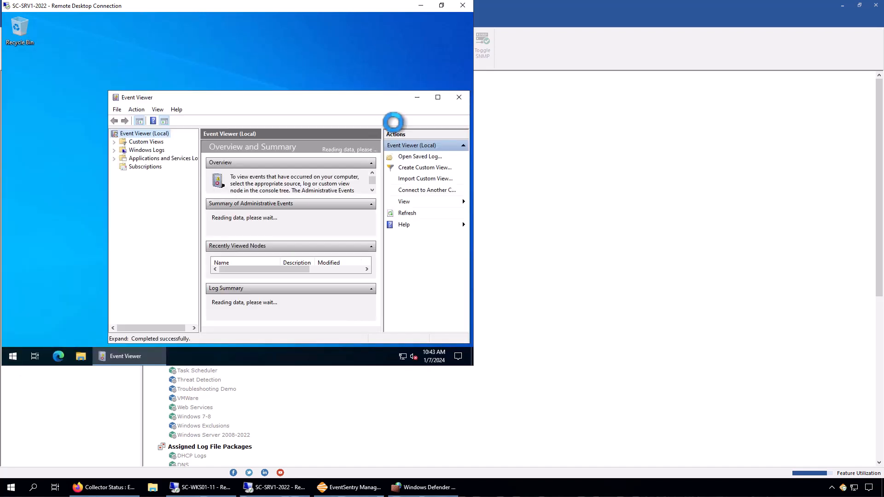
left_click(444, 96)
left_click(8, 68)
left_click(52, 78)
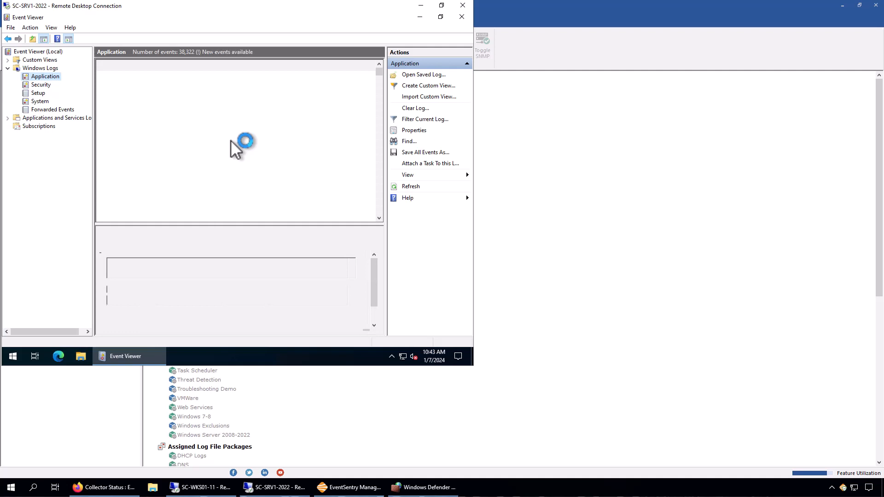
left_click(270, 76)
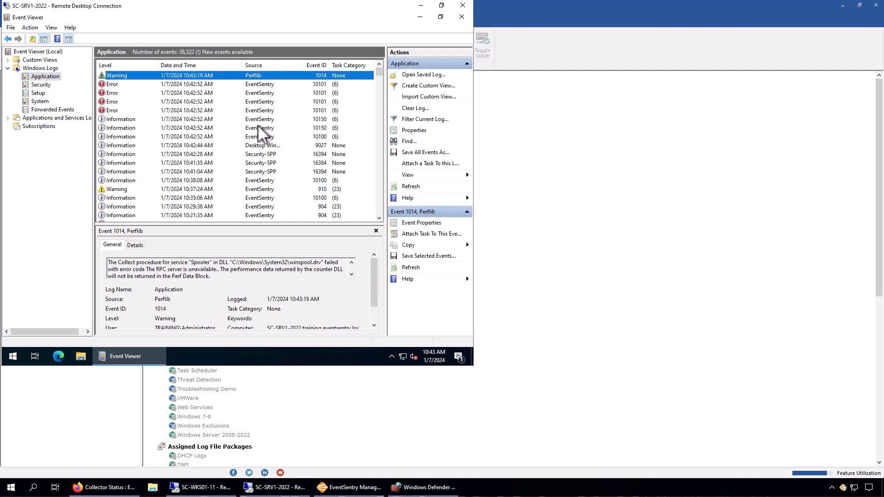
Step: Find the EventSentry warning event 905 in the Application log and read its full message, including the KB article reference
left_click(378, 219)
left_click(379, 218)
left_click(379, 218)
left_click(379, 218)
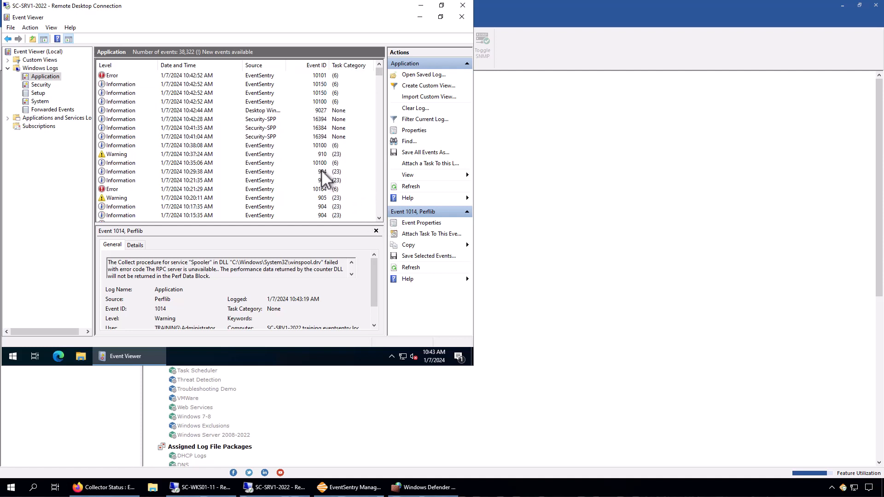
left_click(380, 219)
left_click(379, 219)
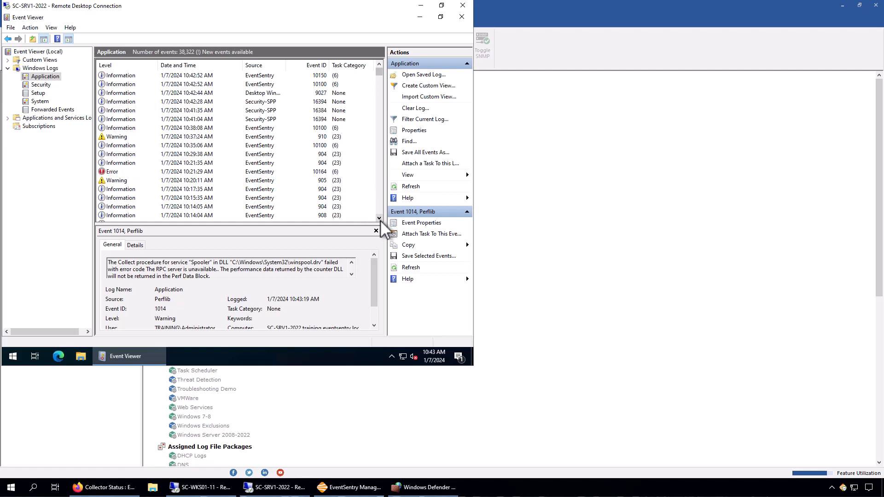
left_click(321, 181)
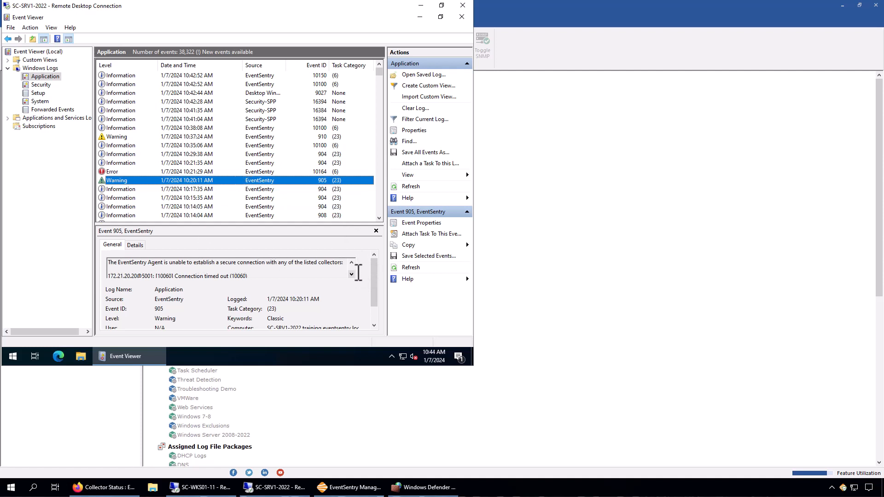
left_click(351, 275)
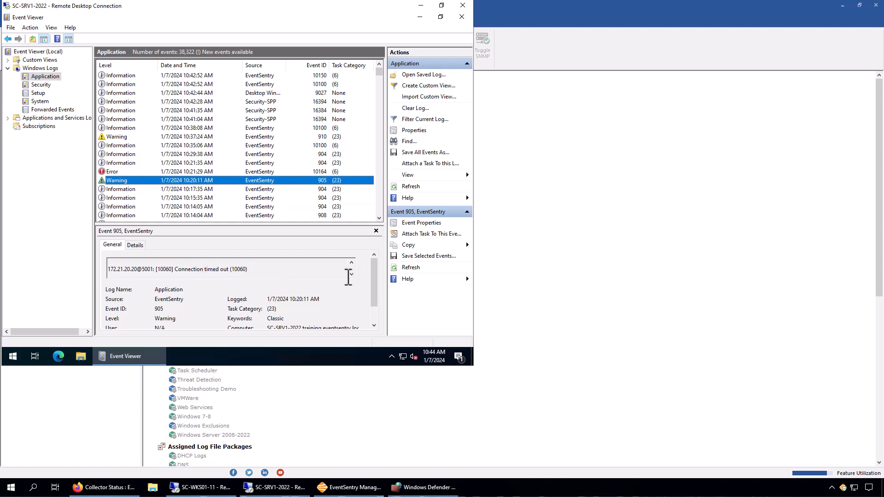
left_click(351, 274)
left_click(351, 275)
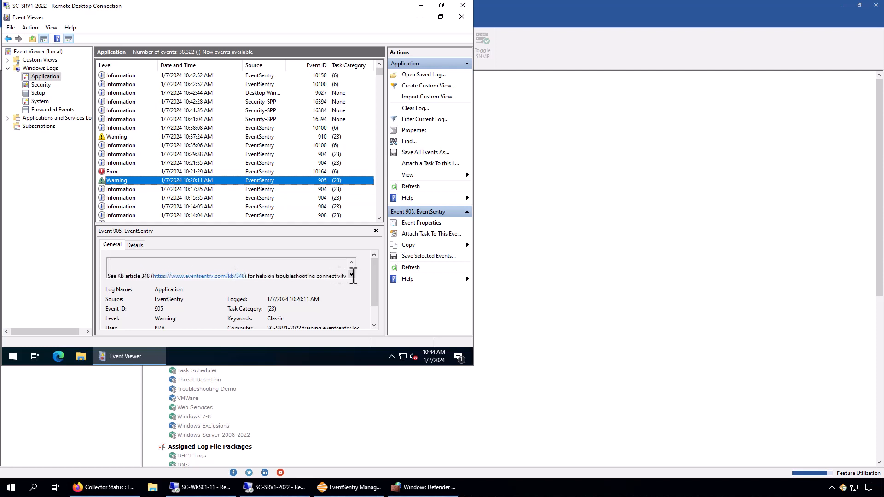
scroll(313, 157, "down", 2)
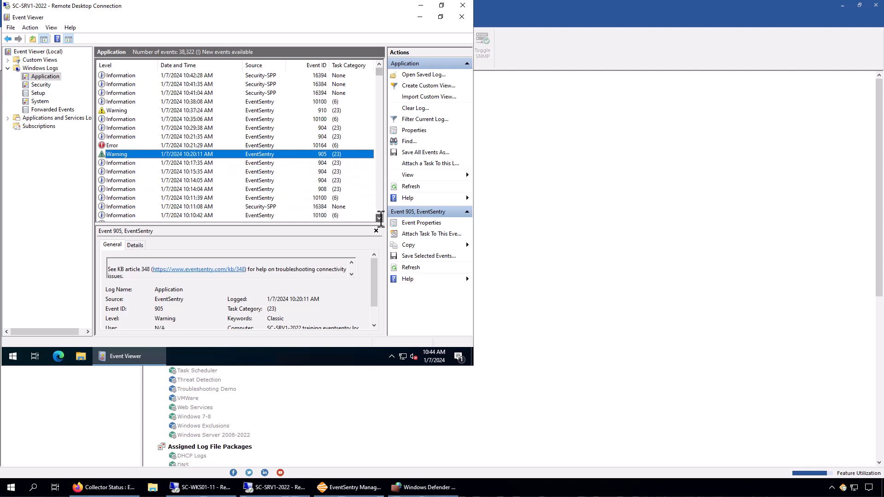
Step: Read and compare the EventSentry 904 events logged just before the 905 warning
left_click(313, 155)
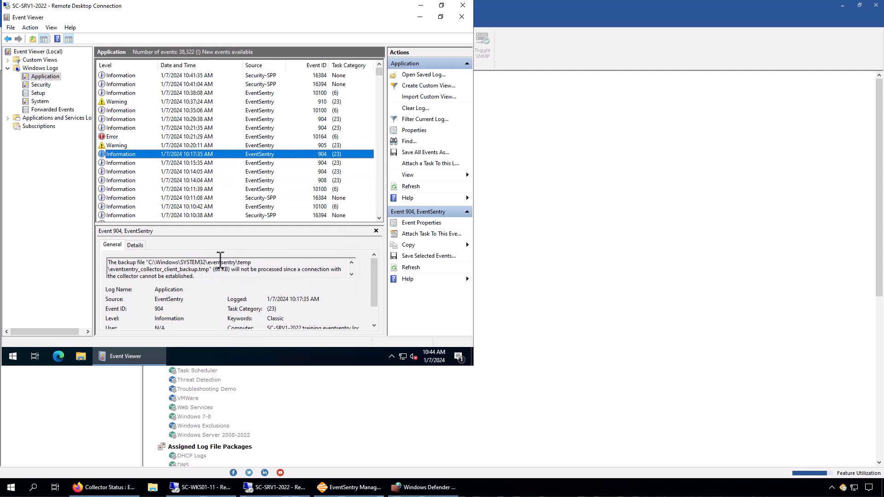
left_click(313, 165)
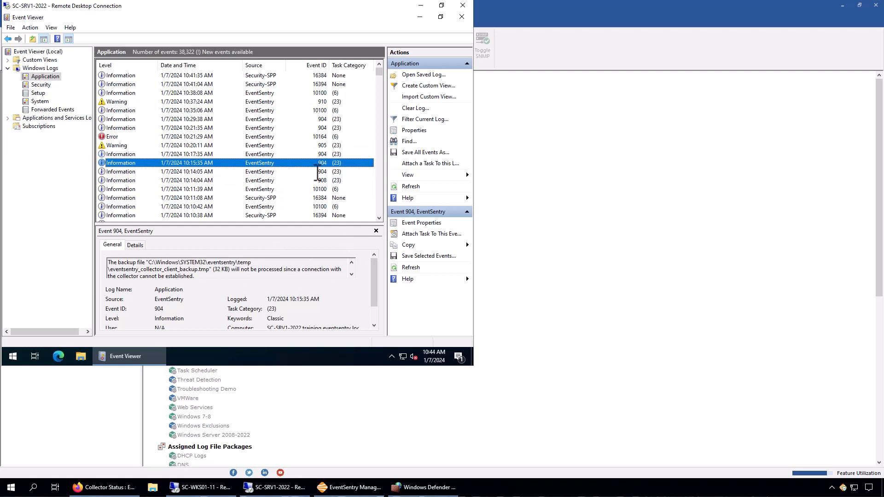
left_click(316, 171)
left_click(322, 161)
left_click(322, 156)
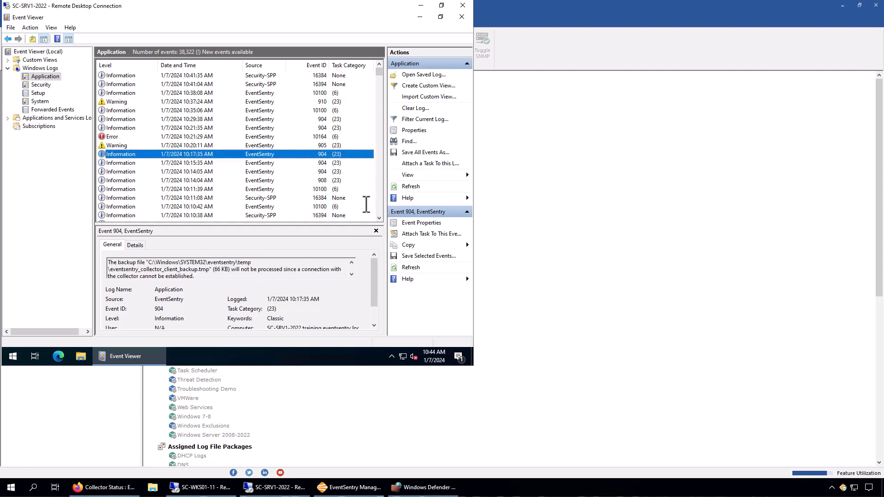
Step: Examine the older Application log entries for earlier EventSentry agent connection events
left_click(378, 217)
left_click(379, 217)
left_click(379, 217)
left_click(379, 218)
left_click(379, 218)
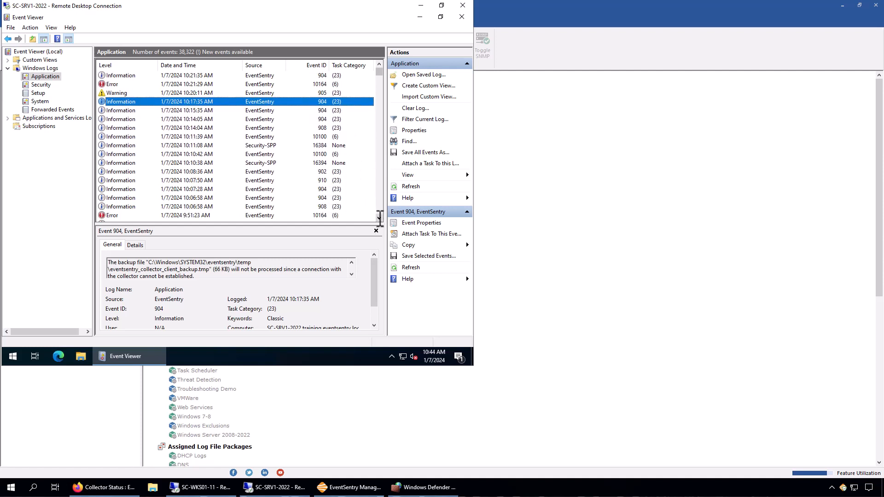
left_click(379, 217)
left_click(379, 218)
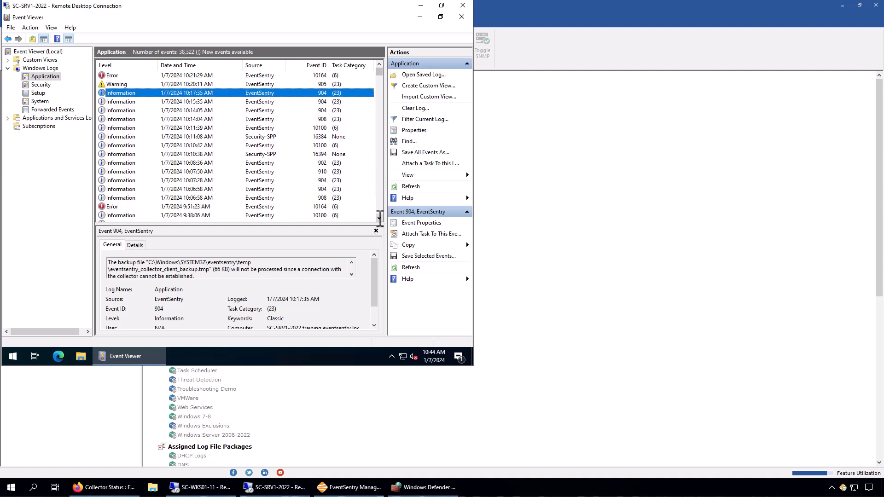
left_click(379, 218)
left_click(378, 218)
left_click(378, 218)
left_click(378, 218)
left_click(379, 218)
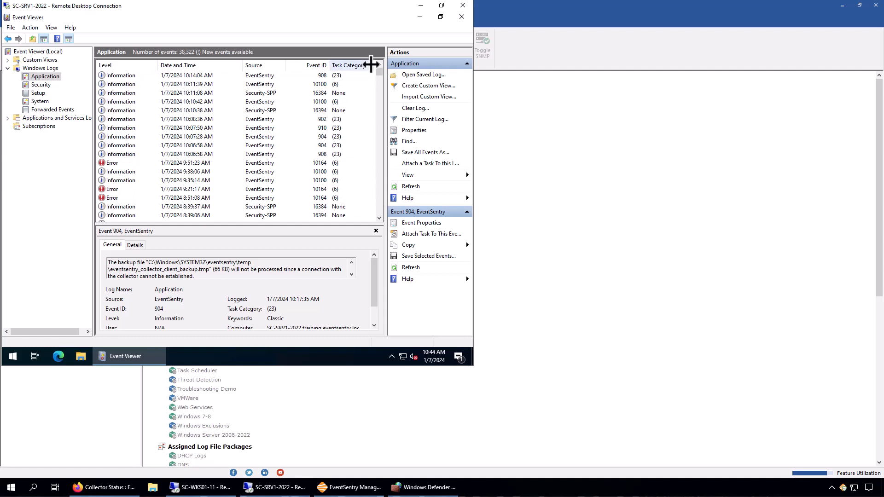
Step: Return to the newer log entries and read the EventSentry event 910 logged at 10:37:24 AM
scroll(378, 65, "up", 5)
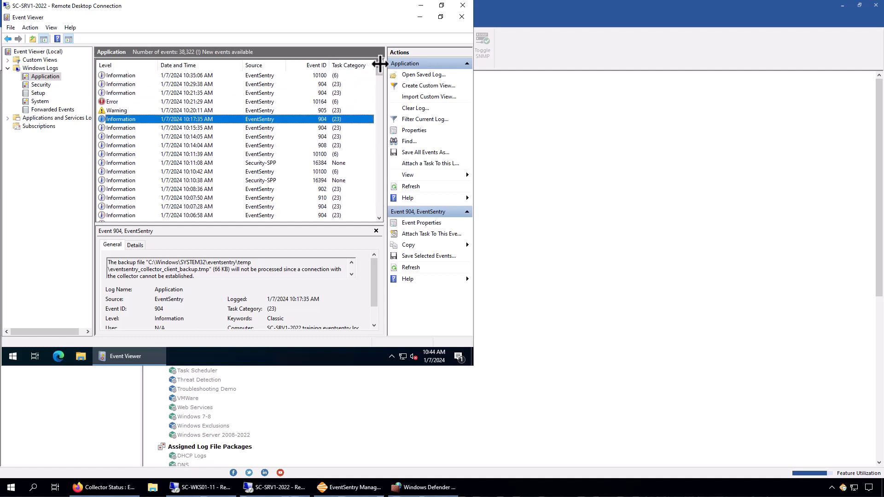
scroll(380, 64, "up", 1)
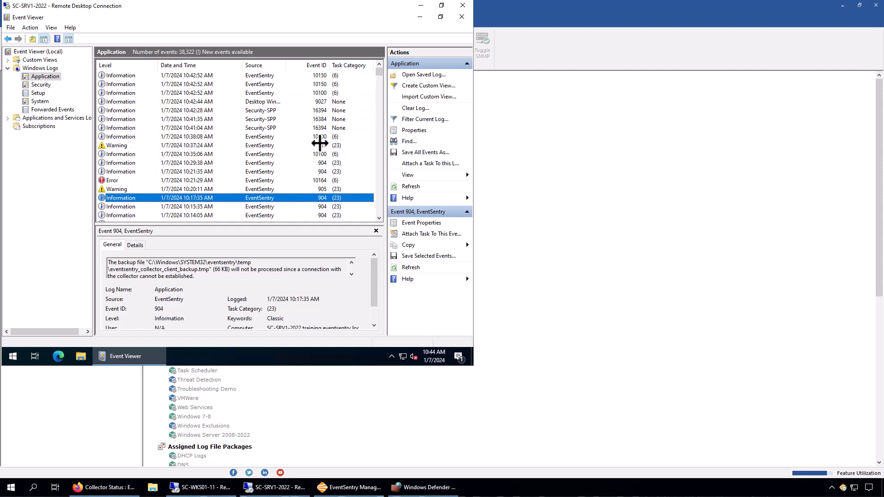
left_click(320, 145)
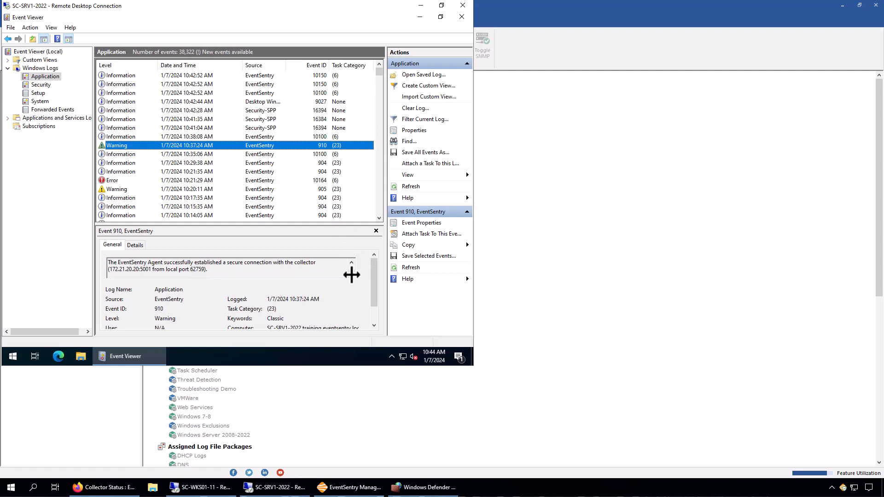
Step: Read the rest of the event 910 message and compare it with the EventSentry 904 and 905 events logged before it
scroll(352, 275, "down", 1)
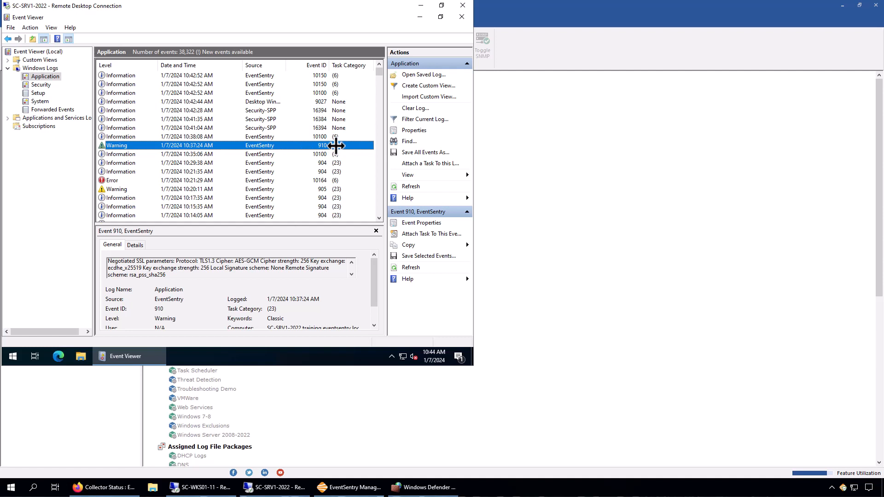
left_click(332, 162)
left_click(336, 170)
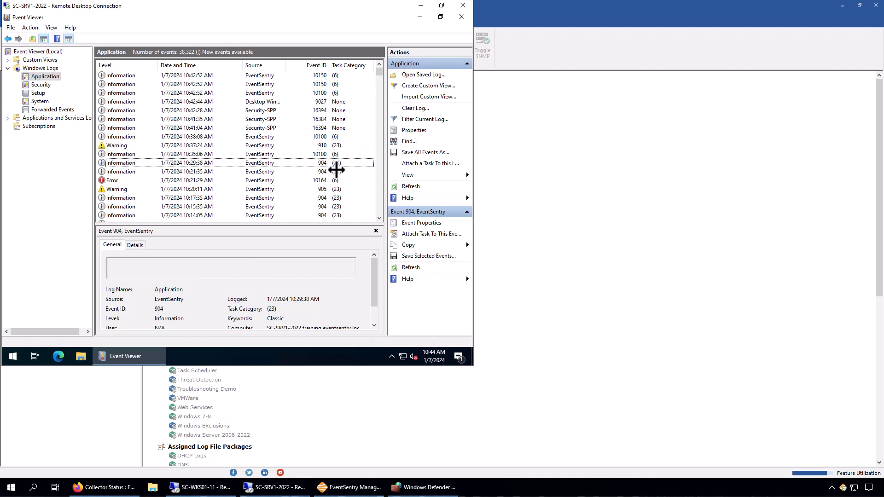
left_click(339, 161)
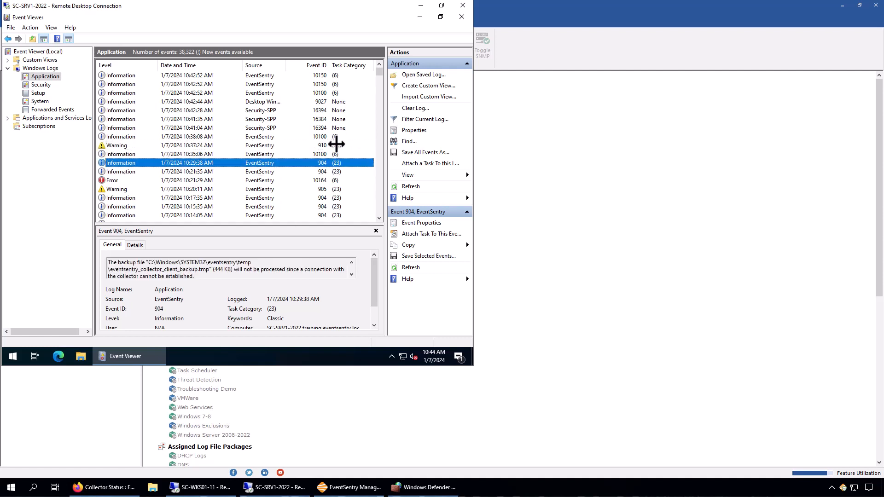
left_click(332, 188)
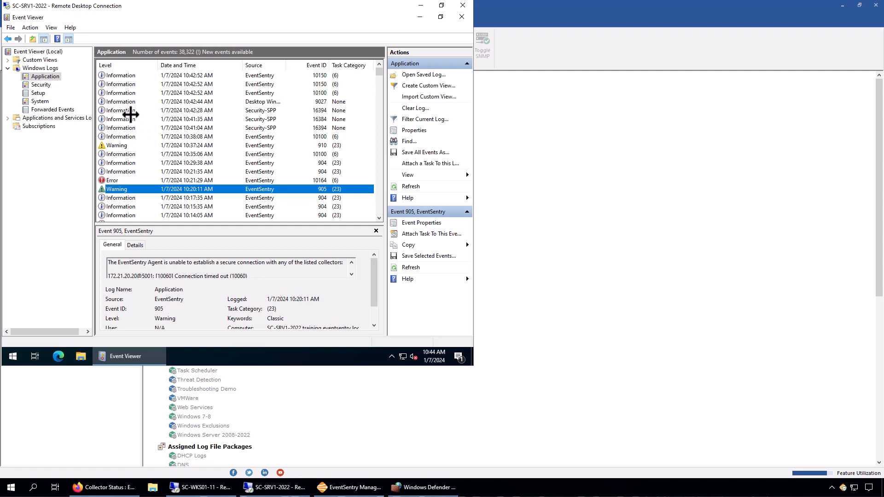
left_click(131, 116)
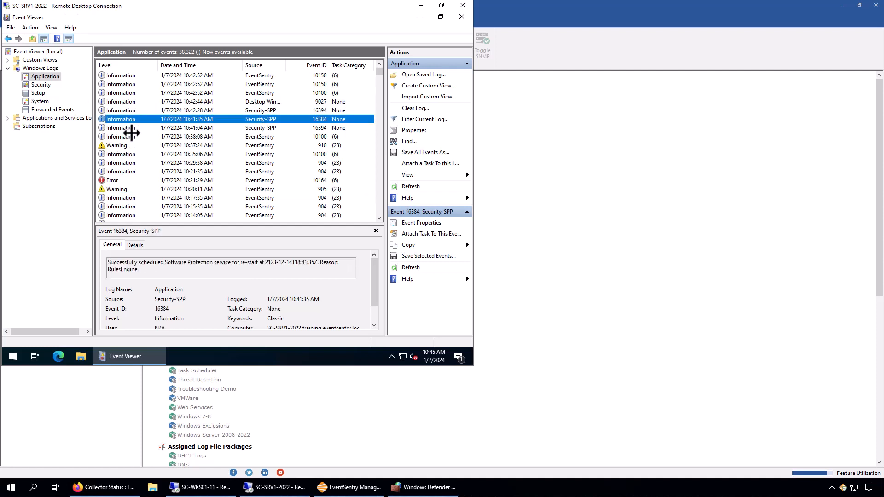
Step: Close Event Viewer, sign out of the SC-SRV1-2022 remote session, and end the SC-WKS01-11 session with logoff
left_click(462, 17)
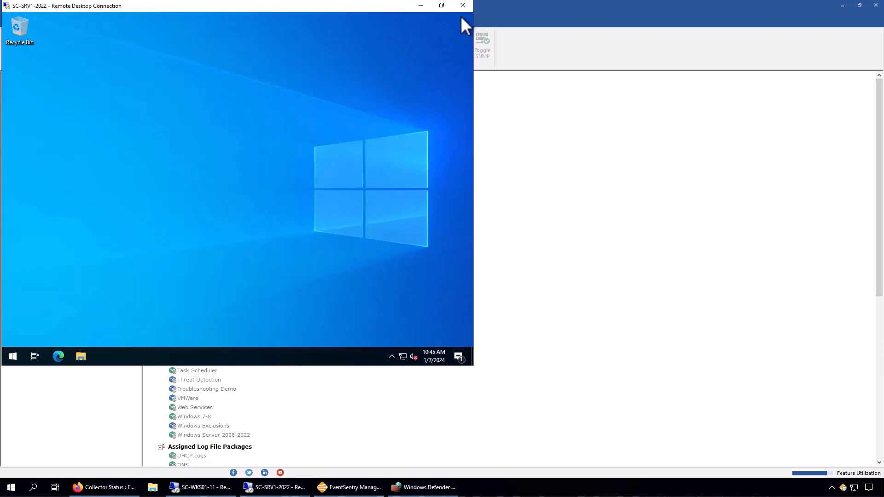
left_click(12, 355)
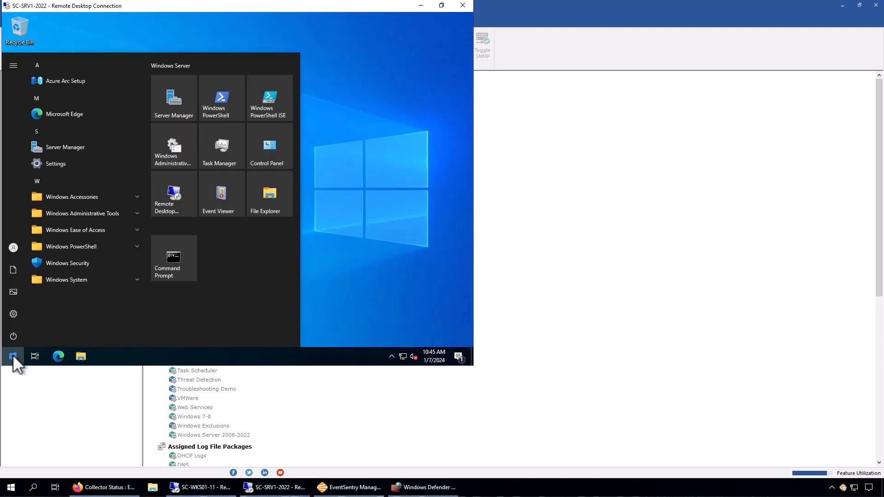
left_click(9, 244)
left_click(23, 225)
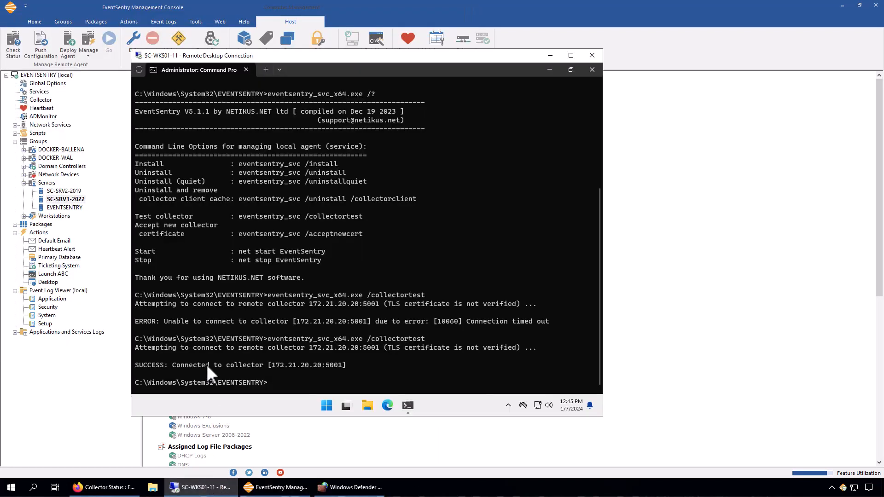
type("logoff")
key("Return")
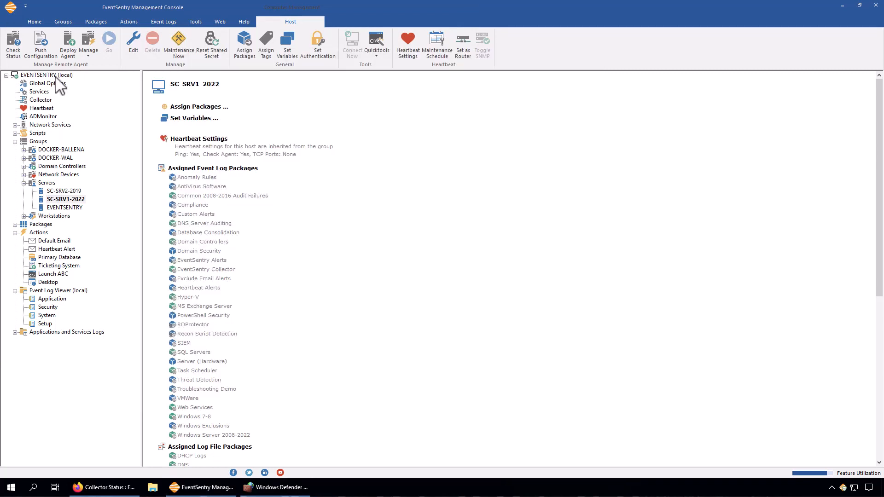
Step: Check the collector's connection status in the management console and on the Collector Status web page
left_click(56, 75)
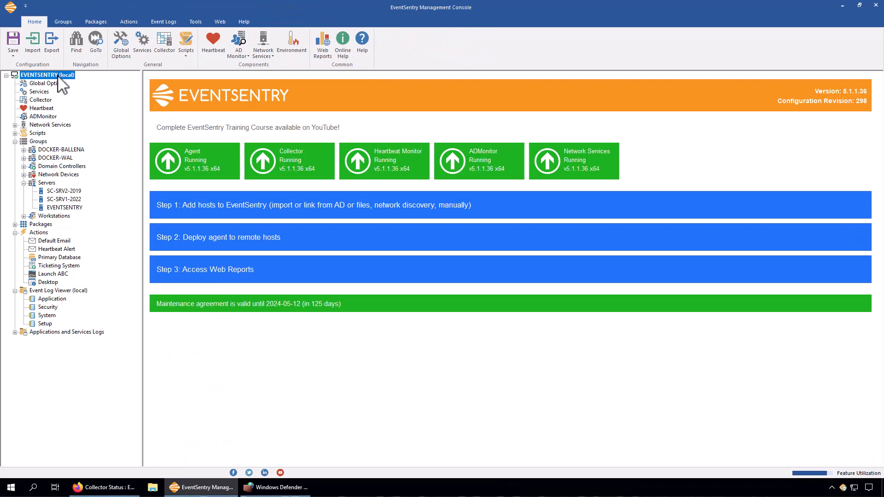
left_click(301, 159)
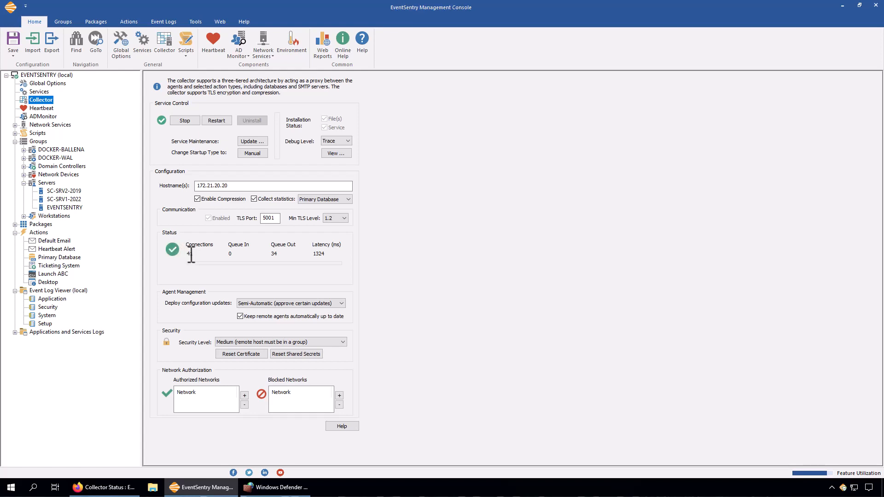
left_click(121, 487)
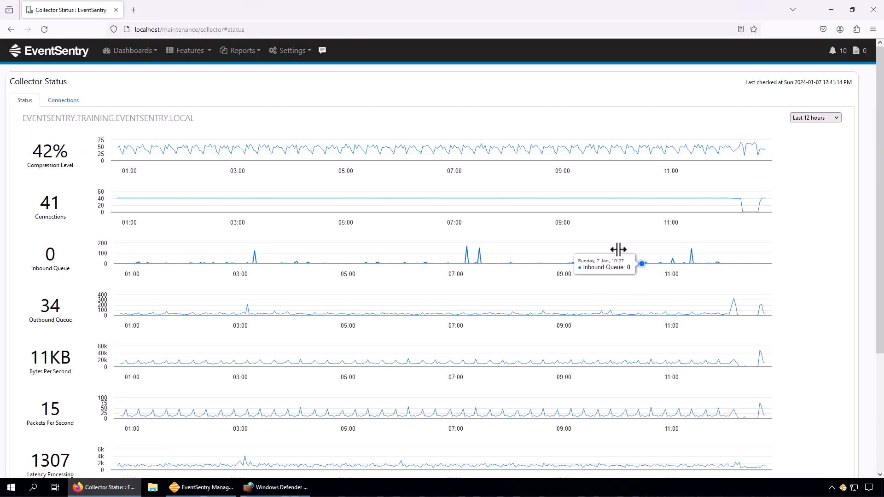
left_click(291, 489)
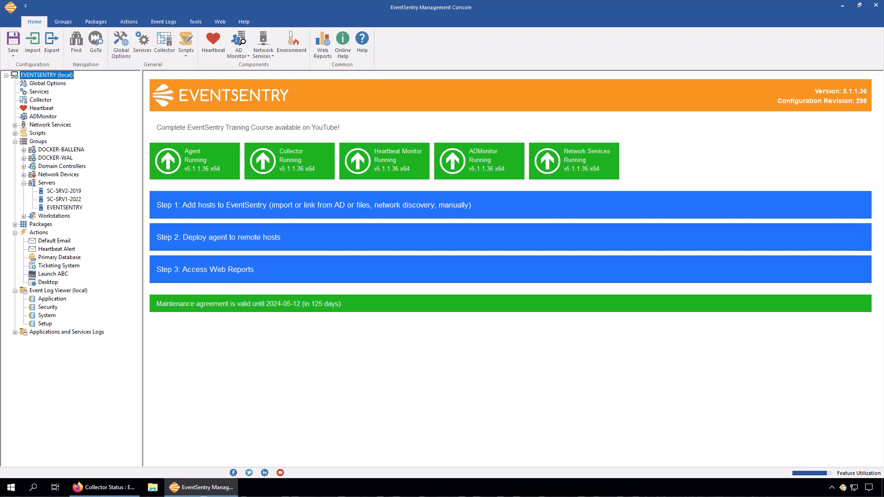
Step: Read the collector's Reset Certificate confirmation and decline the reset
left_click(35, 100)
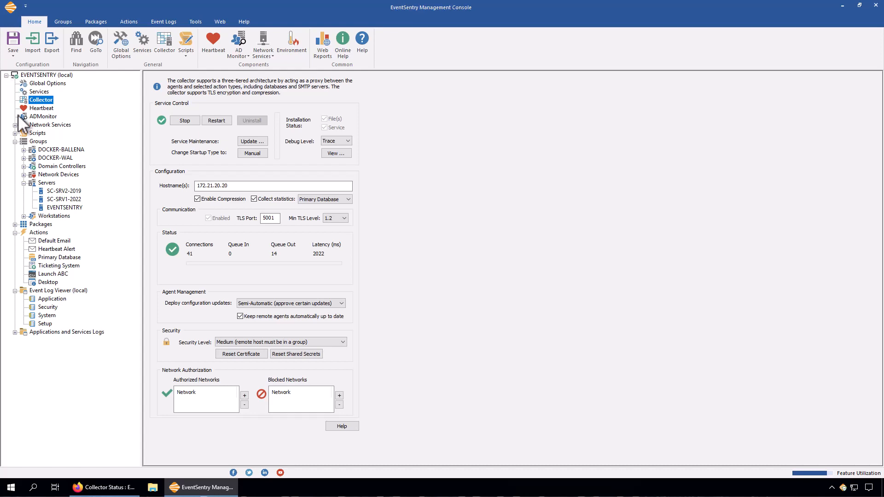
left_click(230, 354)
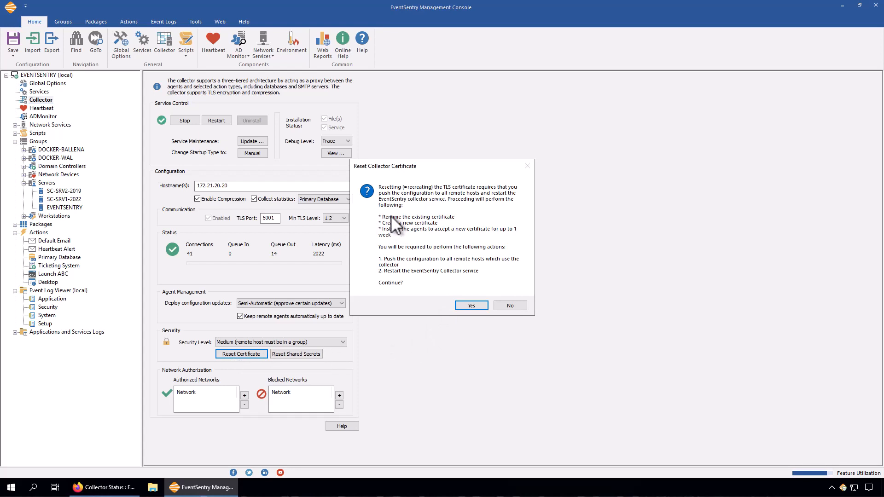
left_click(512, 305)
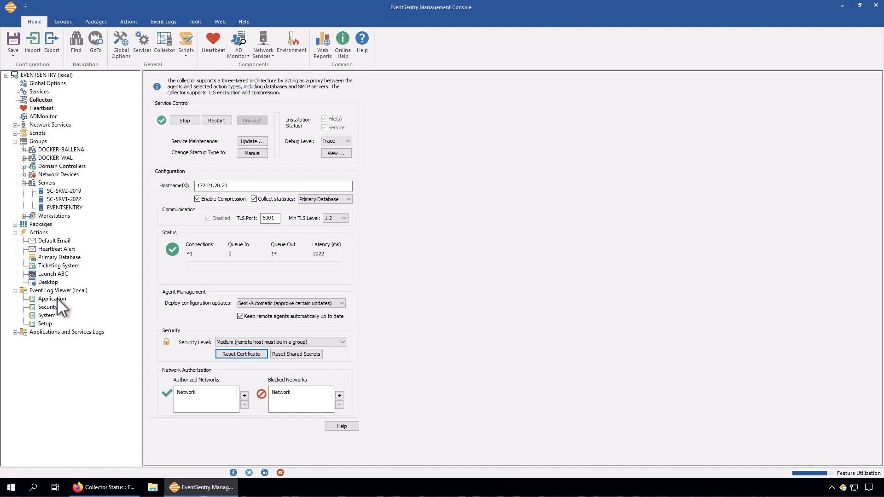
Step: Run regedit, locate the unique_host_id value under HKEY_LOCAL_MACHINE\SOFTWARE\netikus.net\EventSentry, and close Registry Editor
right_click(11, 487)
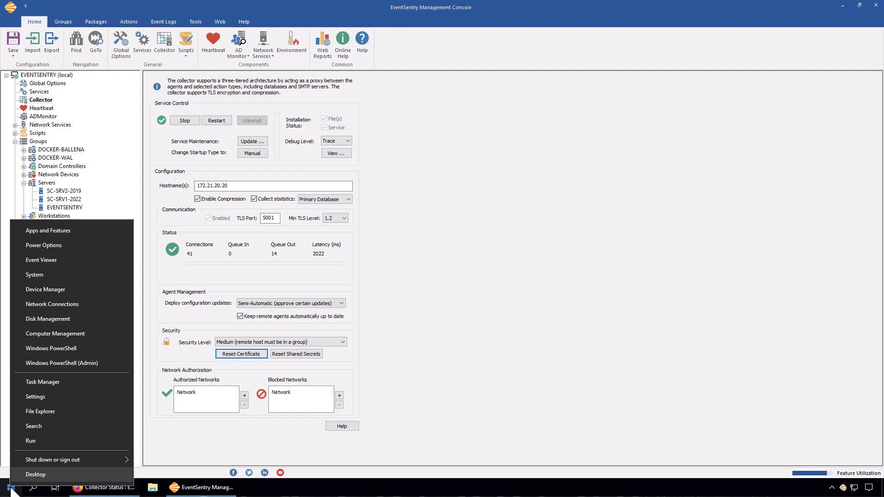
left_click(38, 441)
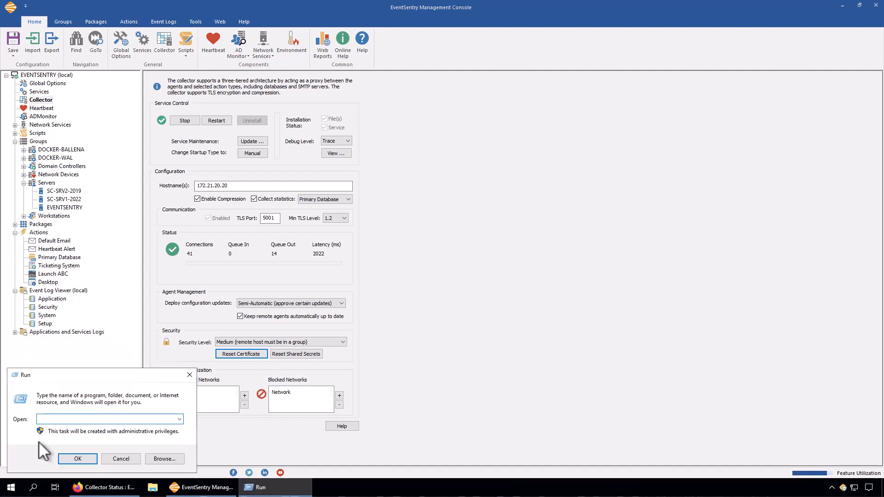
type("regedit")
left_click(77, 459)
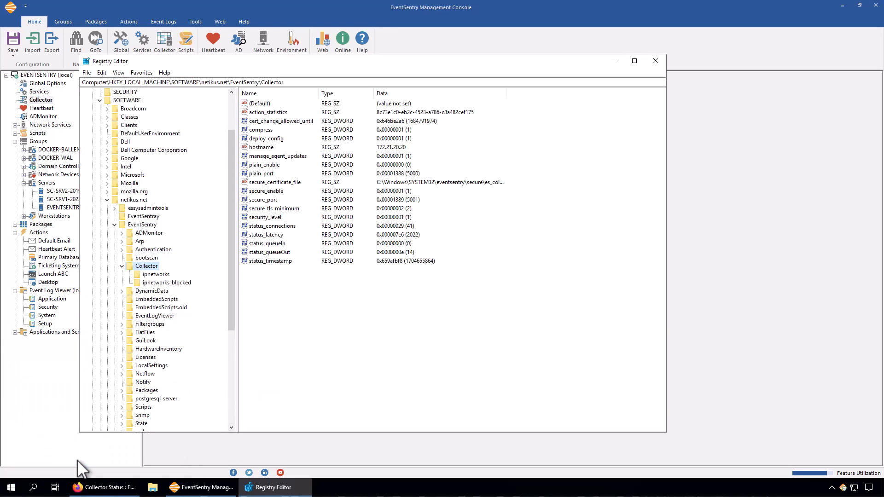
left_click(122, 266)
left_click(138, 225)
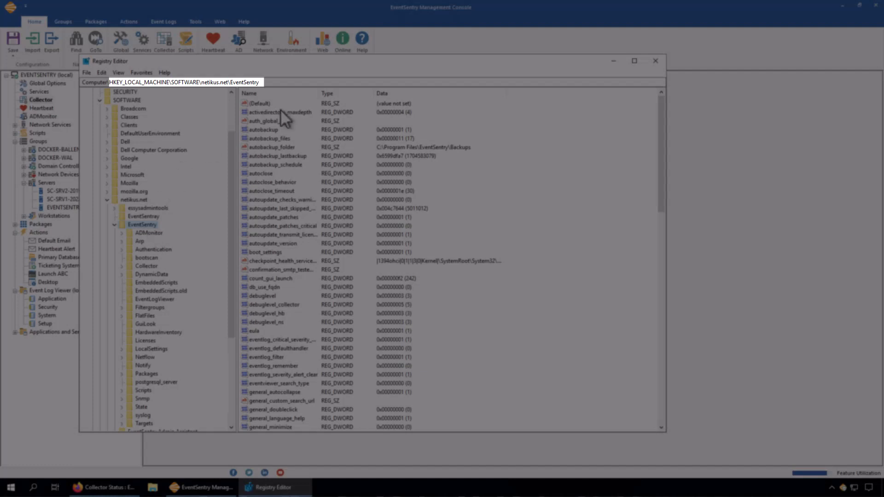
left_click_drag(661, 173, 640, 388)
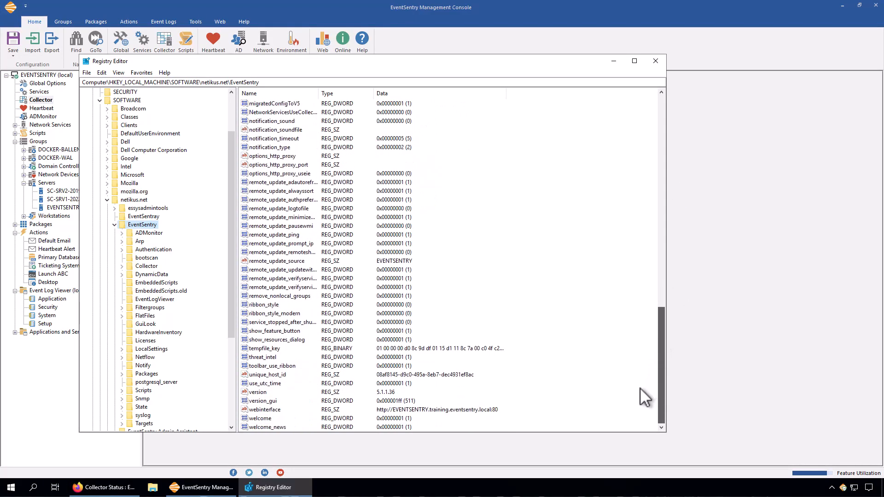
left_click(278, 374)
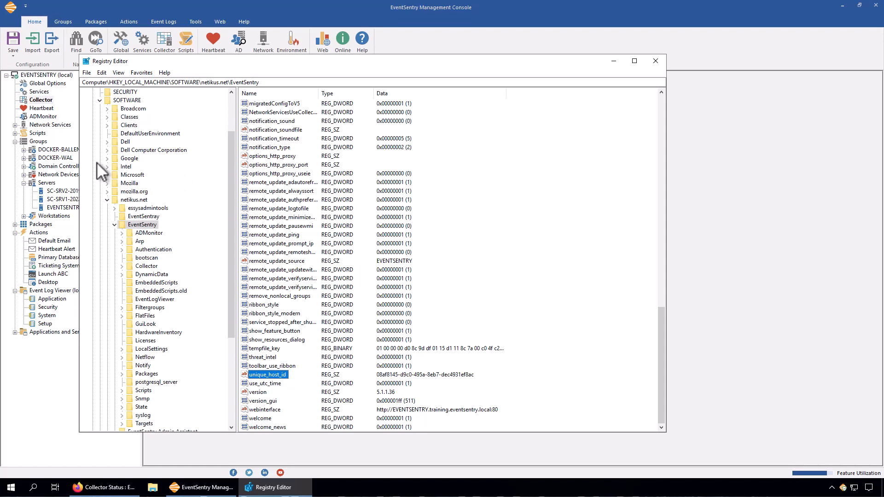
left_click(655, 61)
Step: View the host page of SC-SRV2-2019 in the Servers group and return to the collector settings
left_click(53, 189)
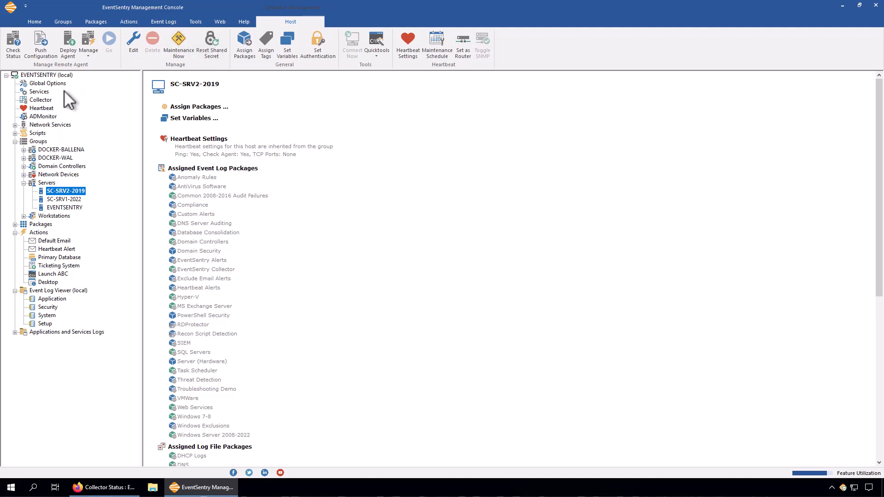
left_click(42, 101)
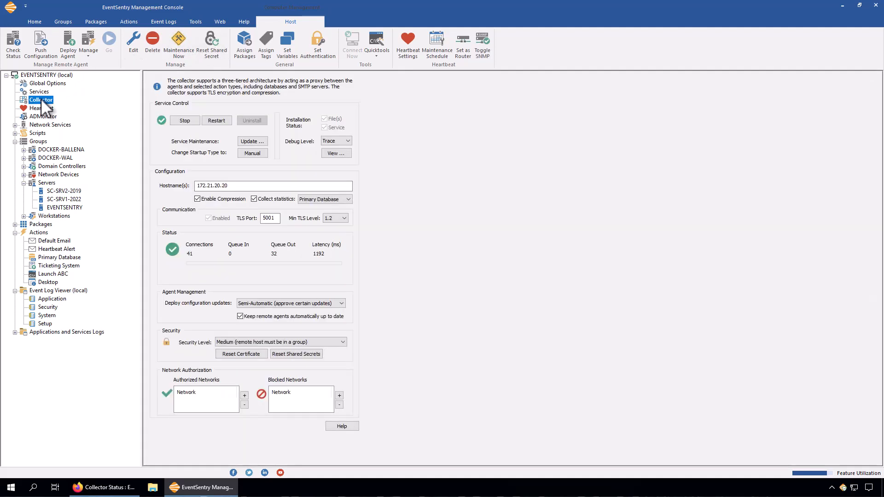